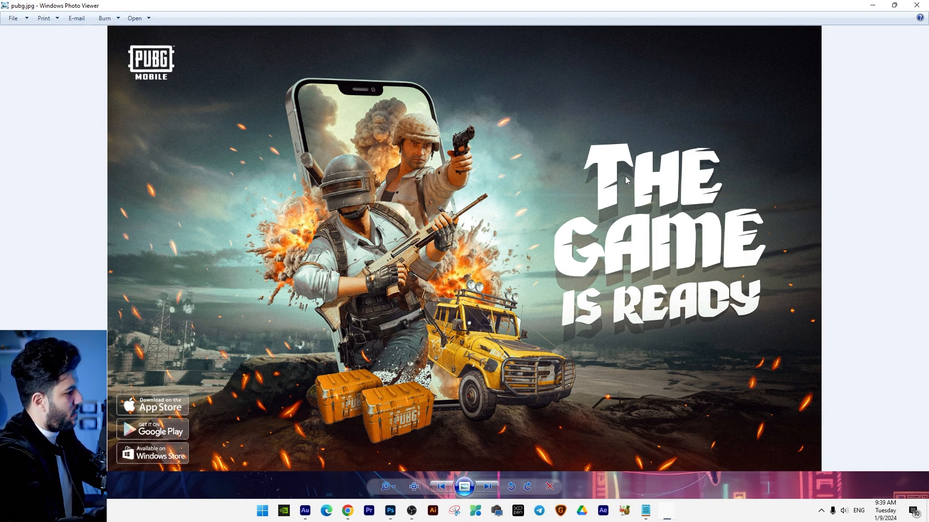
Step: Switch to Photoshop and create a new blank white RGB document of 4000 × 2500 px at 300 ppi
click(388, 512)
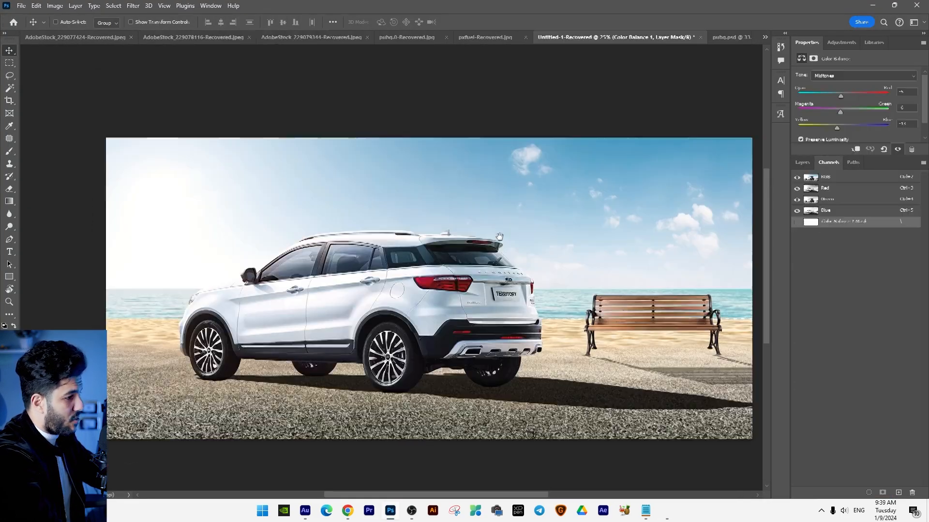
right_click(575, 265)
click(600, 271)
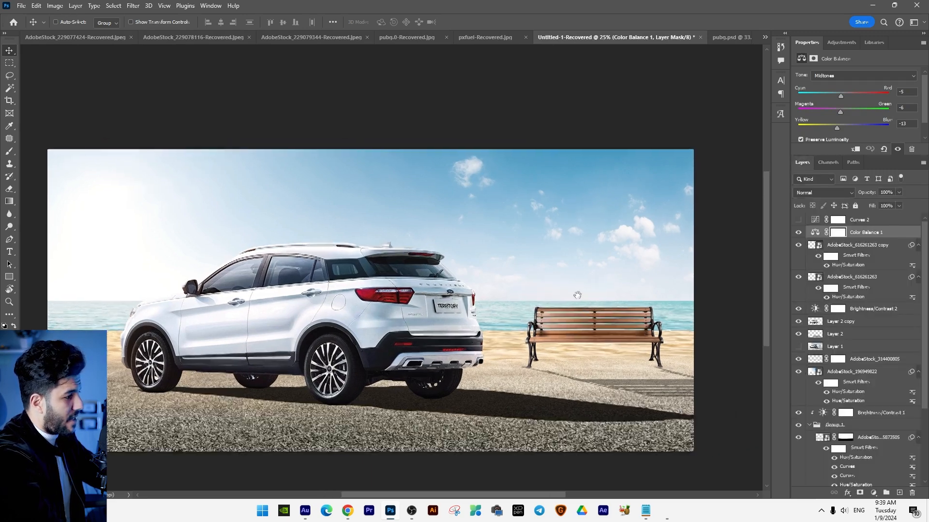
drag(577, 295, 616, 305)
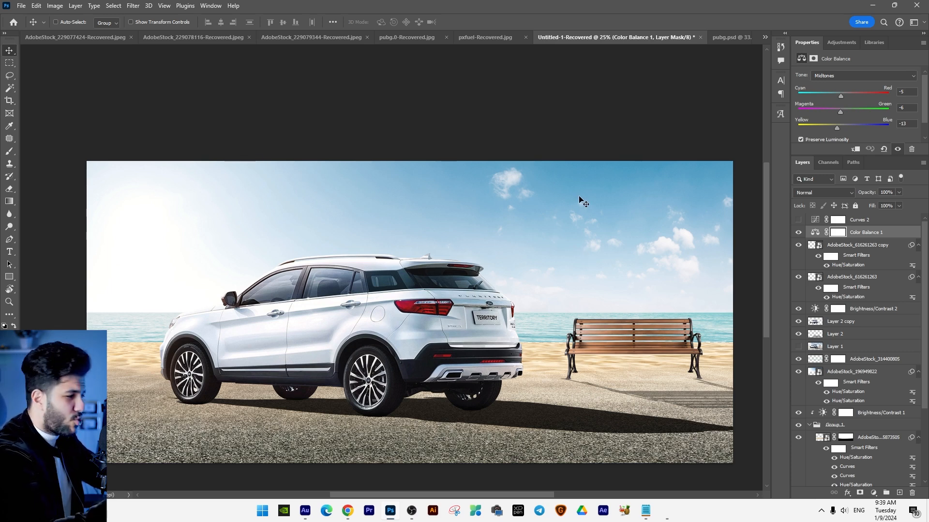
click(22, 6)
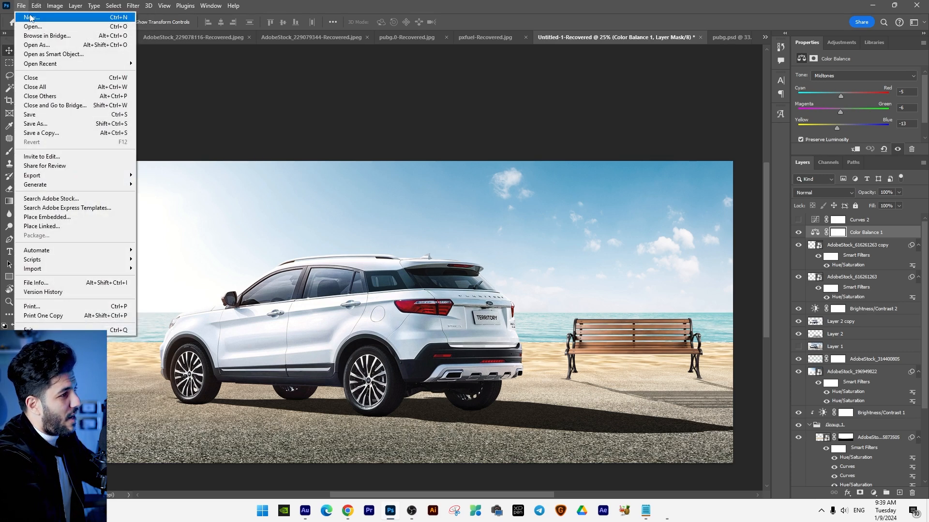
click(28, 17)
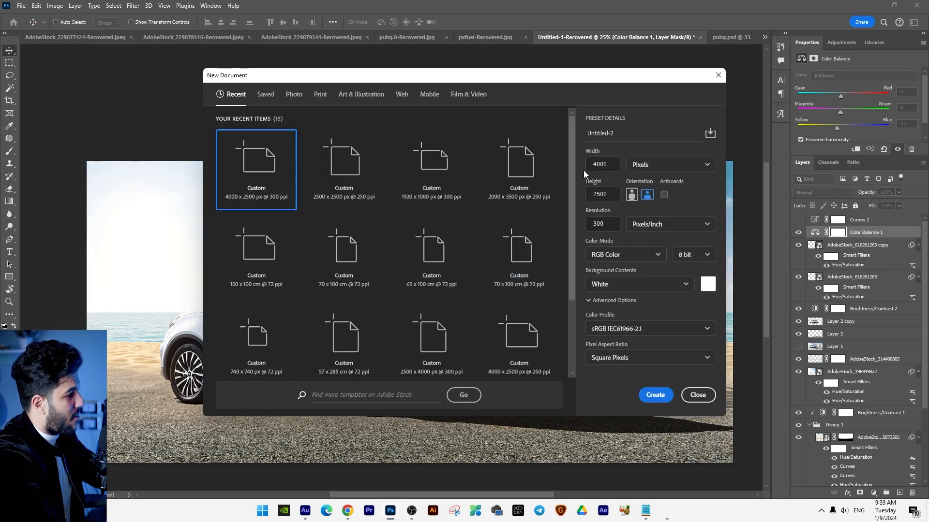
click(648, 394)
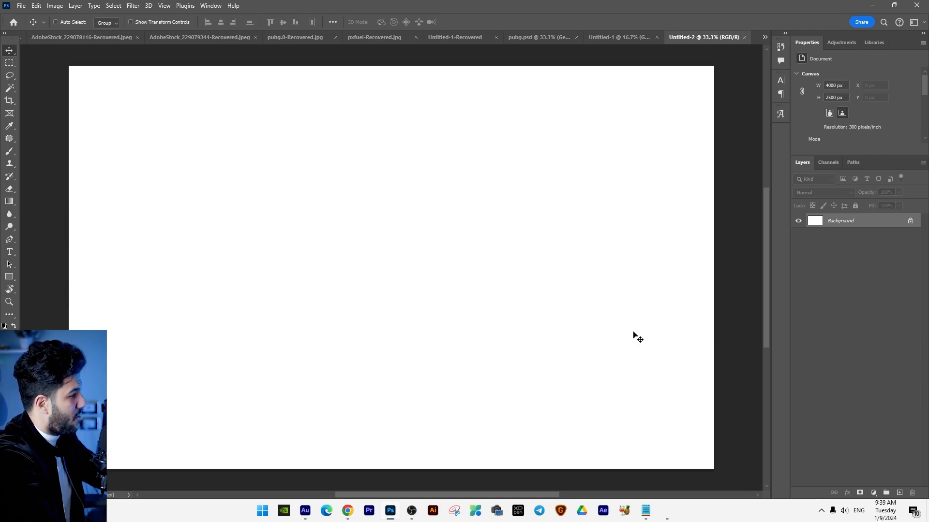
Step: Review the prepared rocky landscape in Untitled-1, and search the web in Chrome for "pubg" source images
click(613, 37)
mouse_move(508, 284)
mouse_down()
mouse_move(521, 272)
mouse_move(509, 285)
mouse_up()
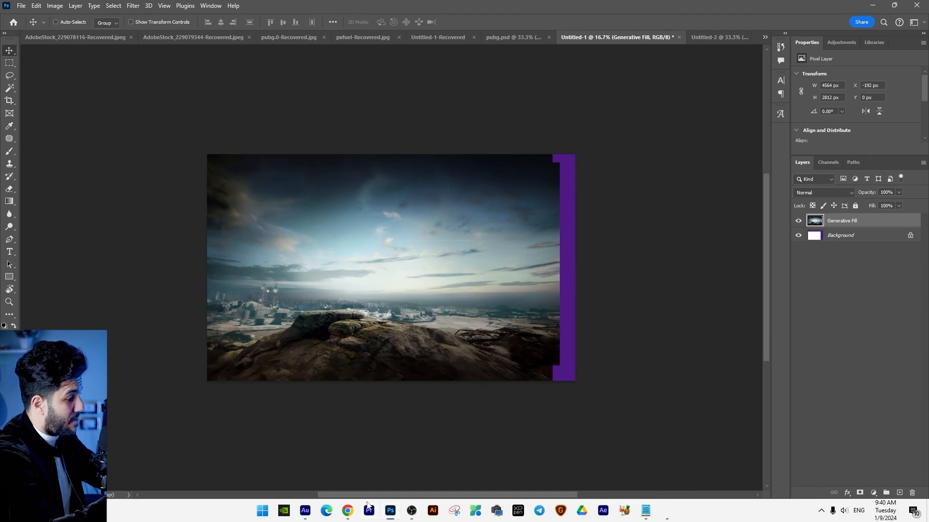
click(348, 511)
text(pubg)
key(Return)
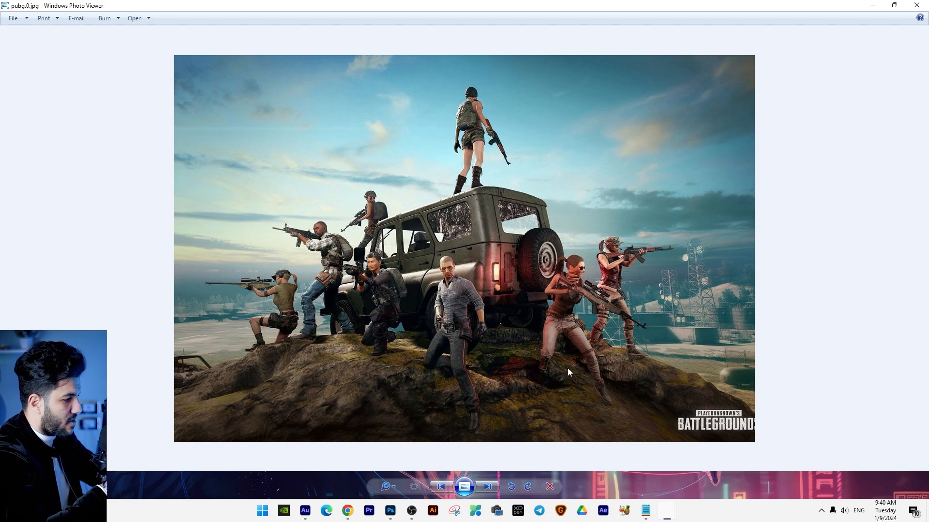
Step: In Photoshop, bring the landscape Generative Fill layer into Untitled-2 and scale it to about 4150 × 2557 px to cover the canvas
click(393, 508)
right_click(485, 241)
click(493, 248)
drag(481, 254, 464, 218)
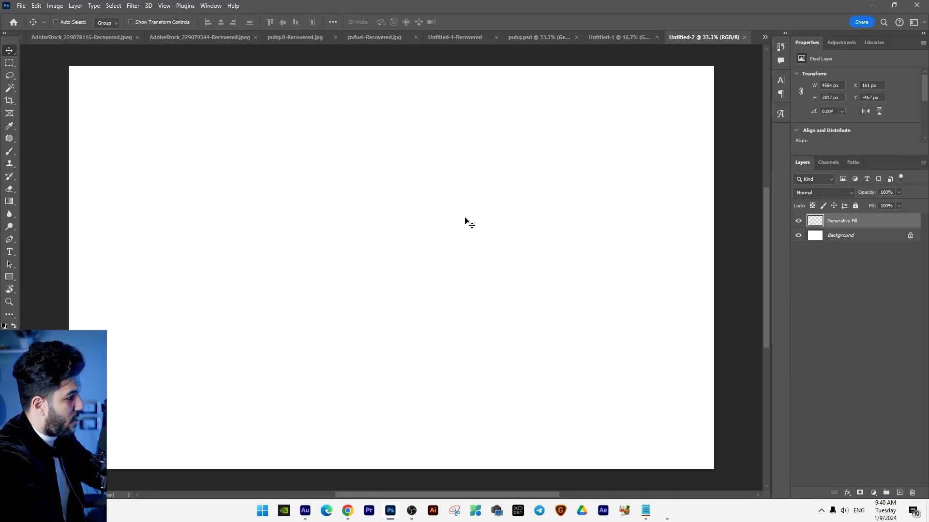
key(ctrl+t)
key(ctrl+0)
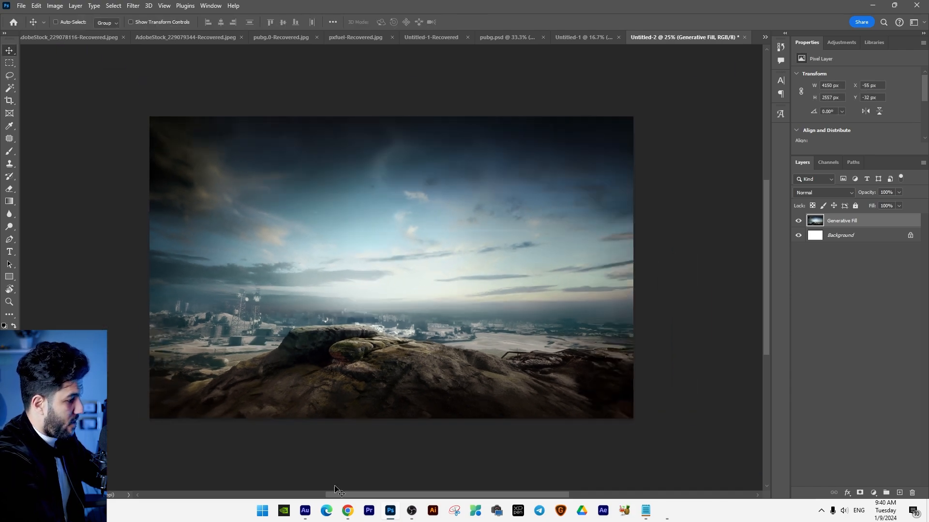
Step: In Chrome, open freepik.com in a new tab and look through the results for "mockup mobile"
click(343, 508)
click(787, 9)
text(freepik.com)
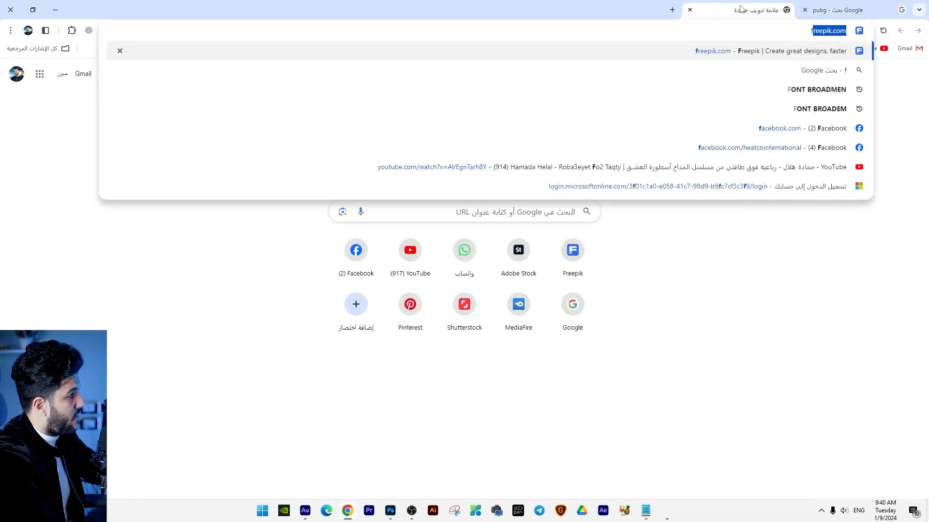
key(Return)
text(moc)
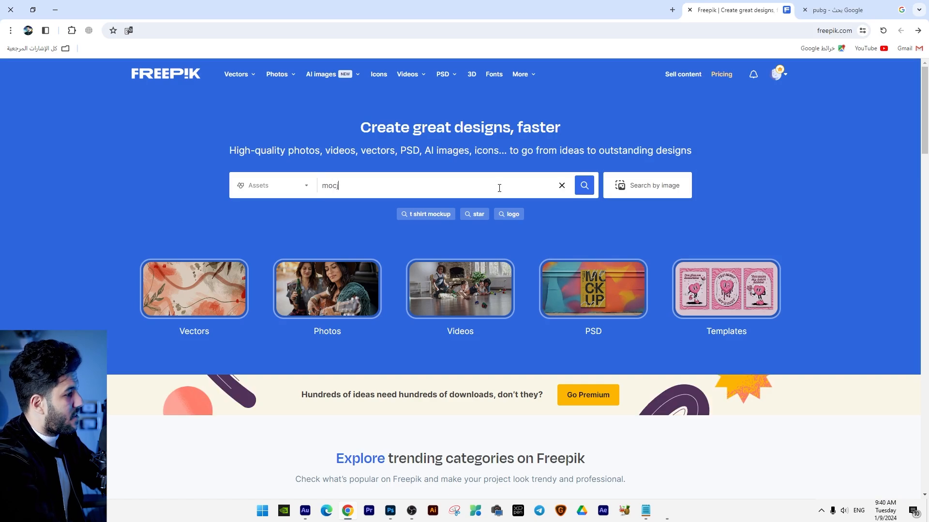
text(kup mobile)
key(Return)
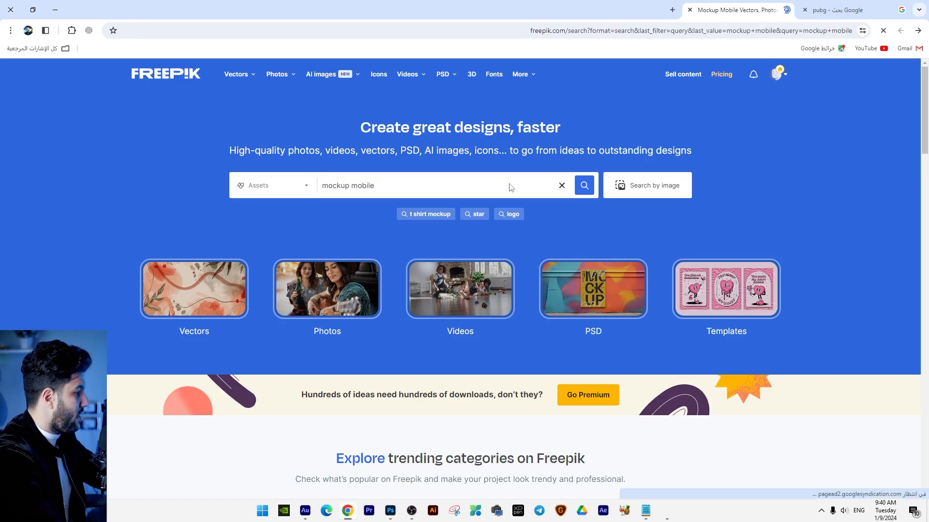
scroll(630, 216, down, 2)
scroll(630, 215, down, 15)
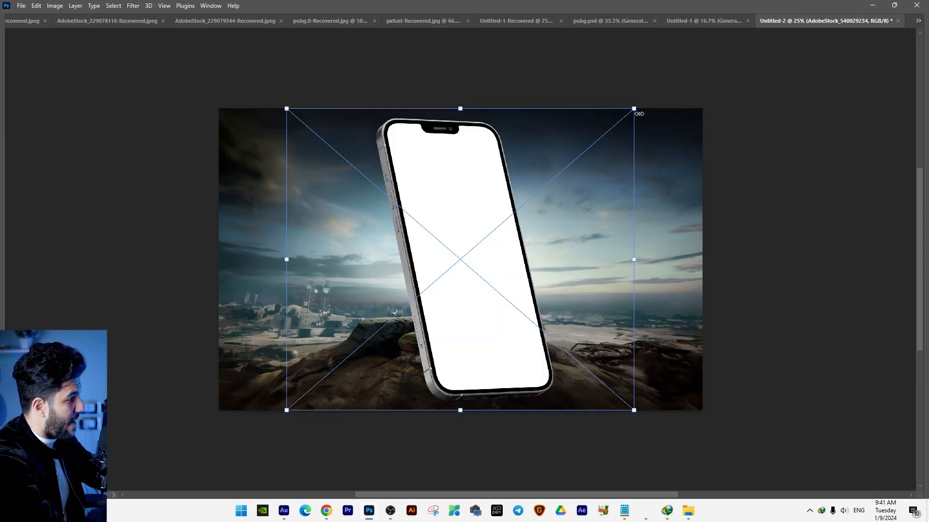
Step: Scale the placed phone mockup to about 998 × 1590 px and position it left of centre, standing on the rocks
drag(638, 114, 583, 152)
key(Return)
key(Tab)
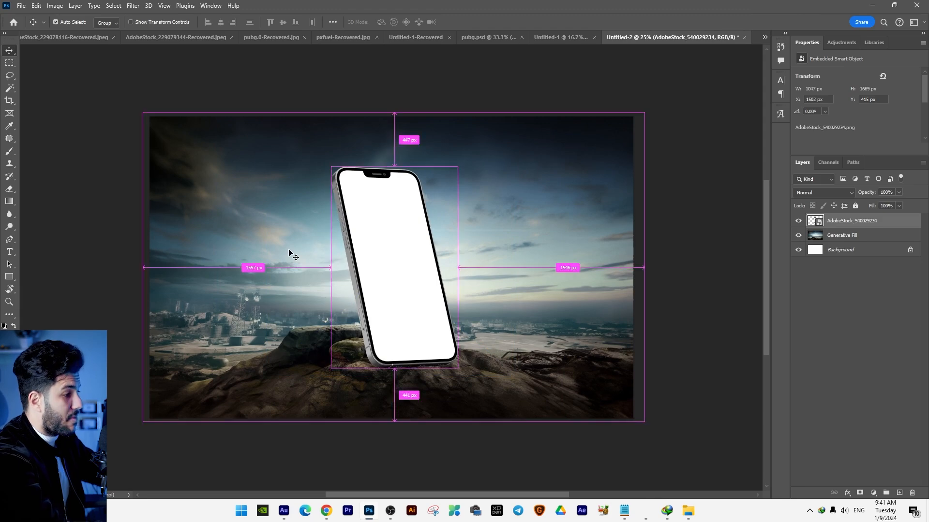
key(ctrl+plus)
drag(307, 248, 274, 236)
key(Return)
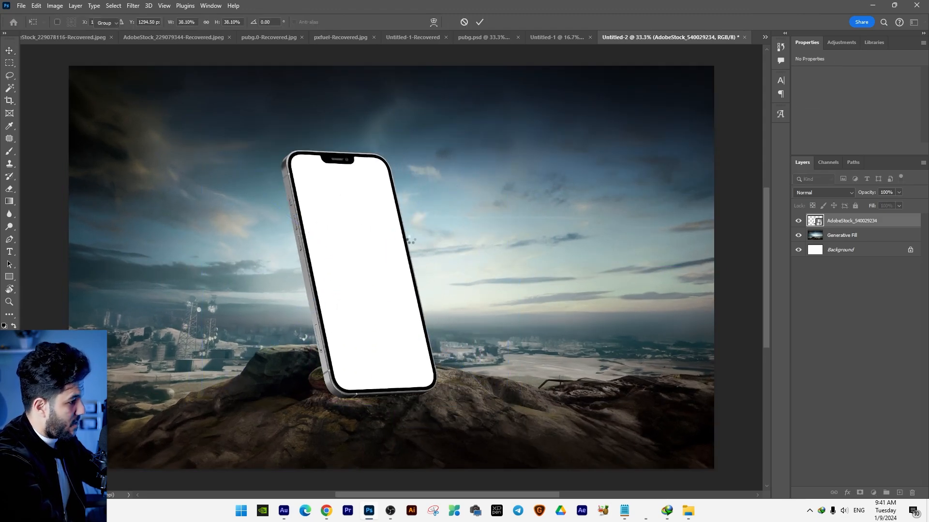
drag(417, 243, 421, 242)
key(ctrl+t)
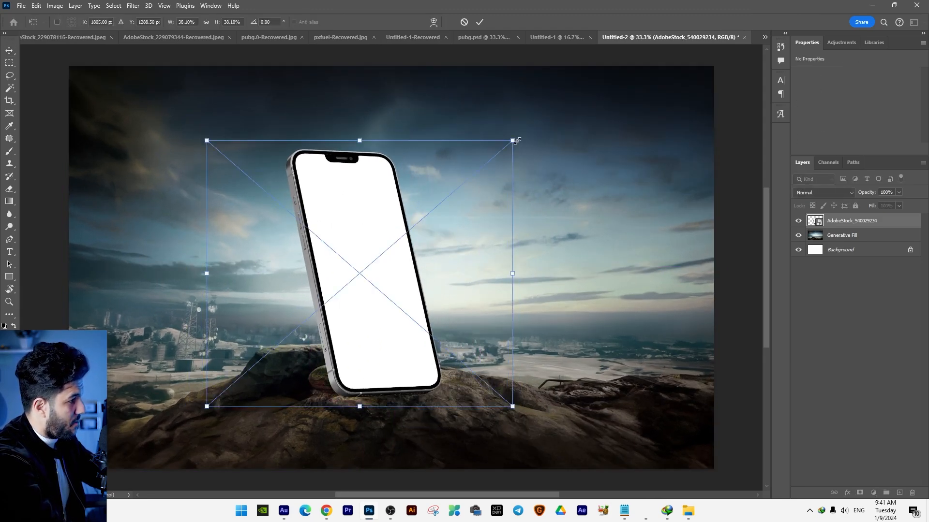
drag(514, 141, 523, 131)
key(Return)
Step: Select the phone's white screen area with the Magic Wand and copy it to a new layer
click(11, 91)
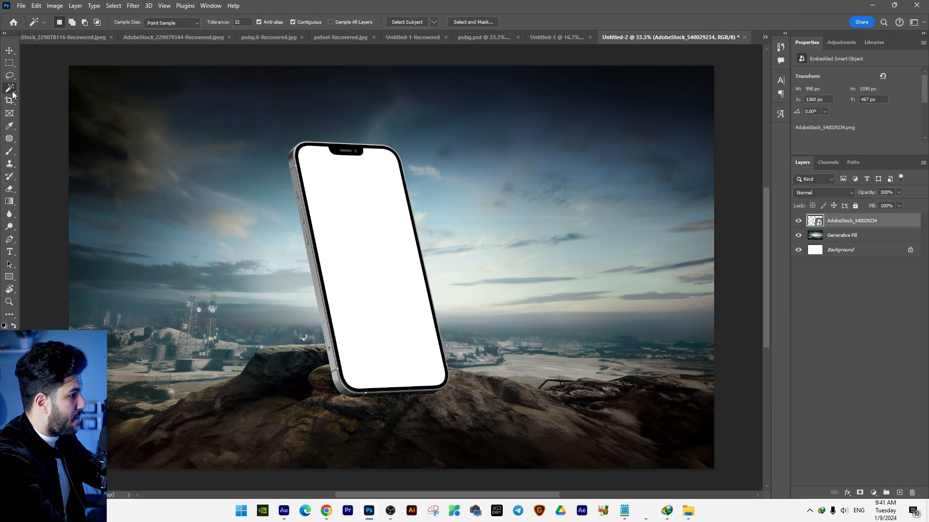
click(384, 217)
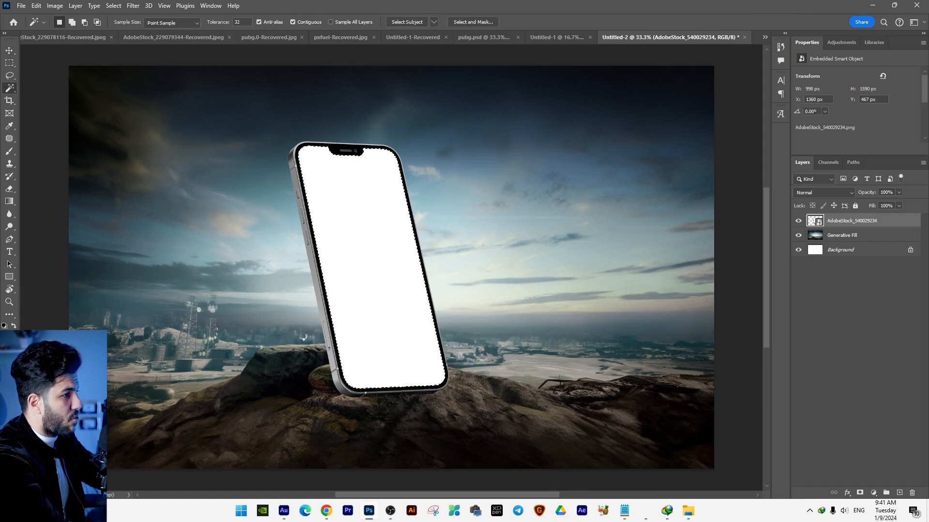
key(ctrl+j)
click(13, 54)
drag(362, 259, 576, 250)
key(ctrl+z)
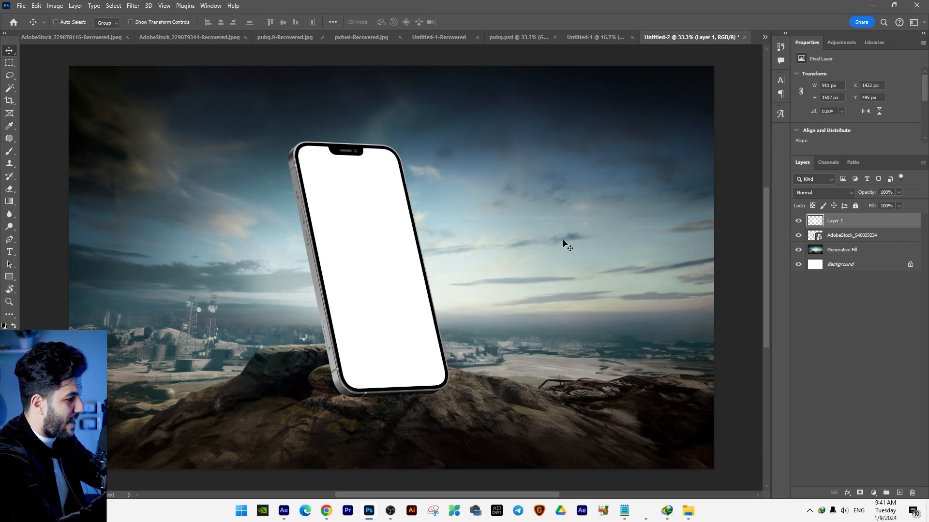
Step: Switch to Chrome and search Google Images for "pubg png", looking through the cutout characters
click(326, 511)
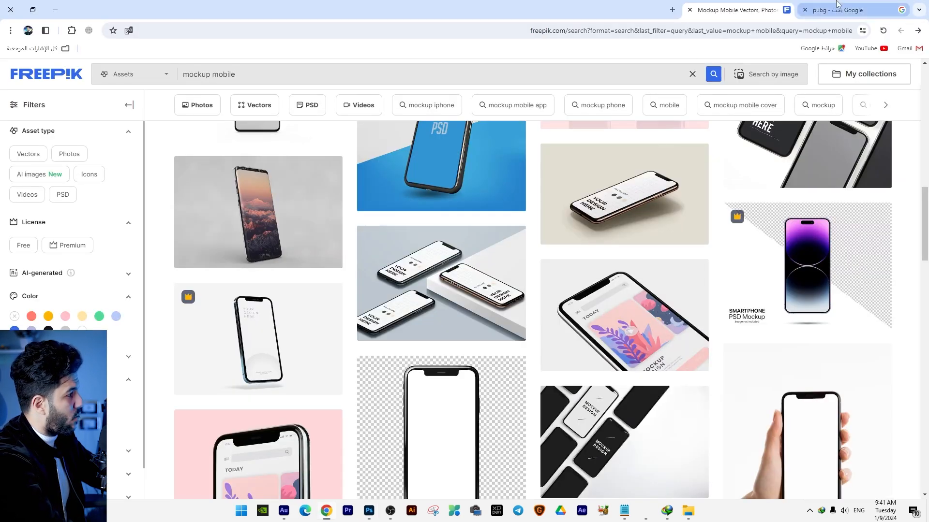
click(838, 10)
click(698, 74)
text(o)
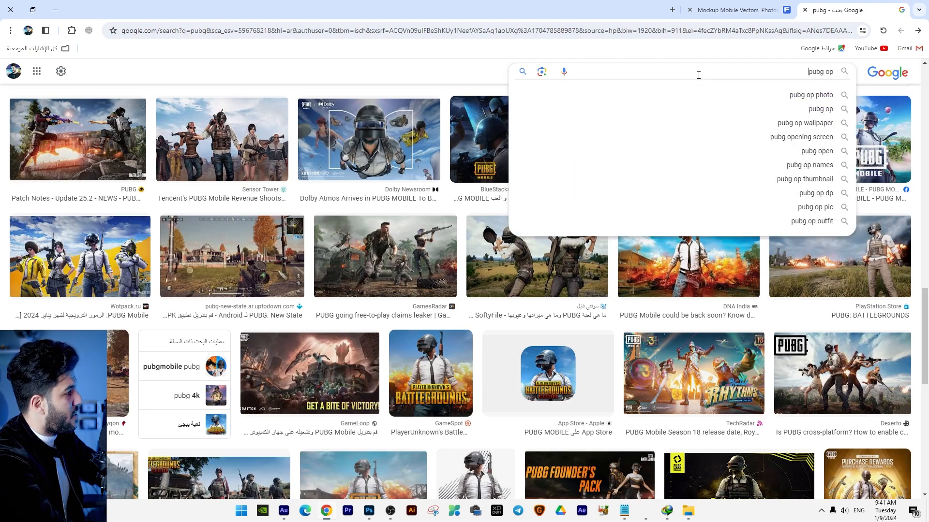
key(BackSpace)
text(png)
key(Return)
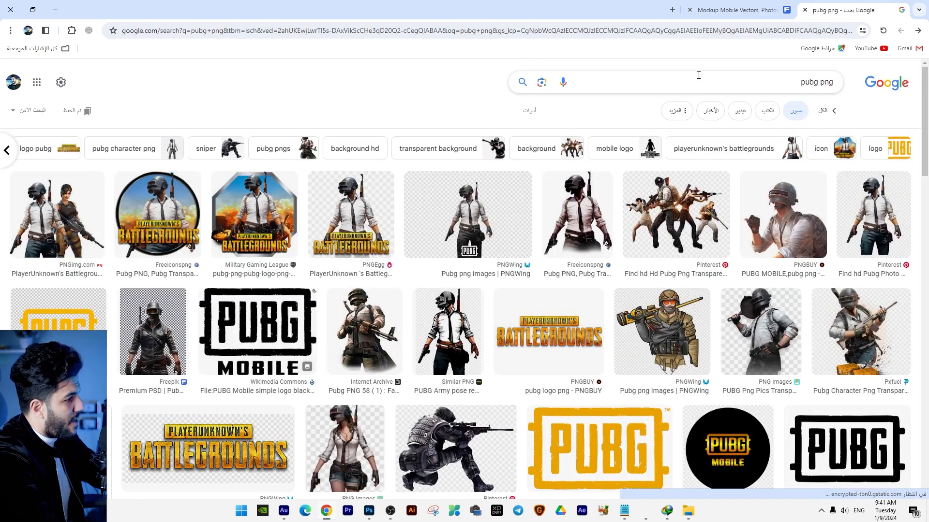
scroll(478, 167, down, 10)
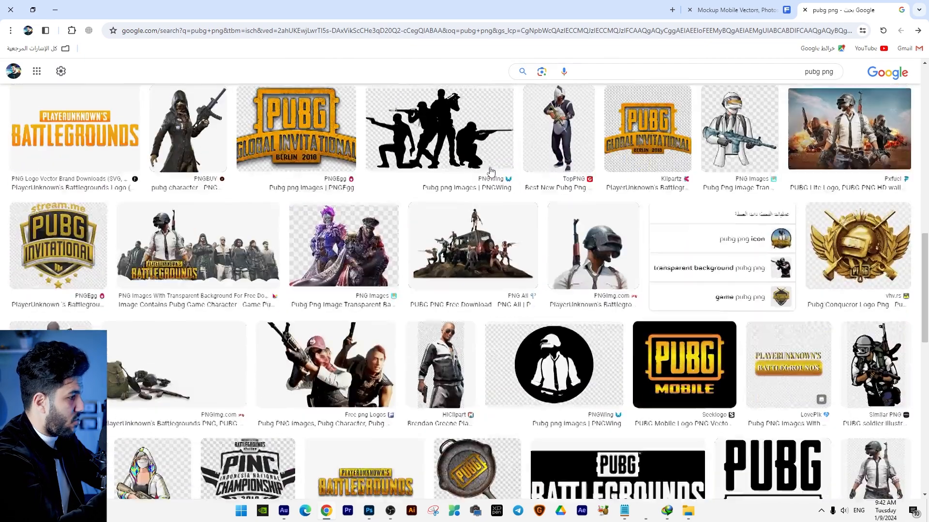
scroll(489, 174, down, 10)
Step: Place pxfuel-Recovered.png in the composition, scale the soldier with crates to about 1012 × 1514 px and position him over the phone
click(689, 510)
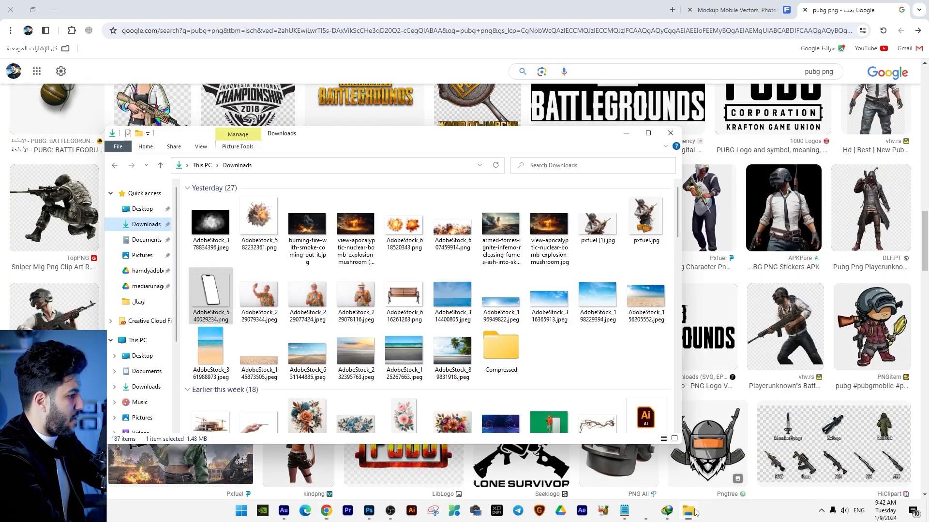
drag(328, 208, 429, 258)
key(alt+Tab)
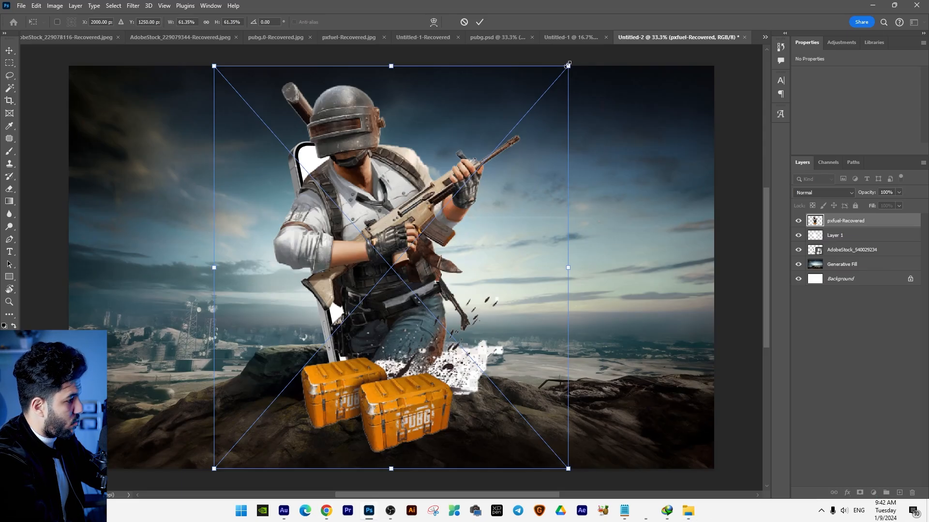
drag(568, 65, 463, 241)
drag(289, 214, 247, 177)
drag(358, 218, 362, 215)
key(Return)
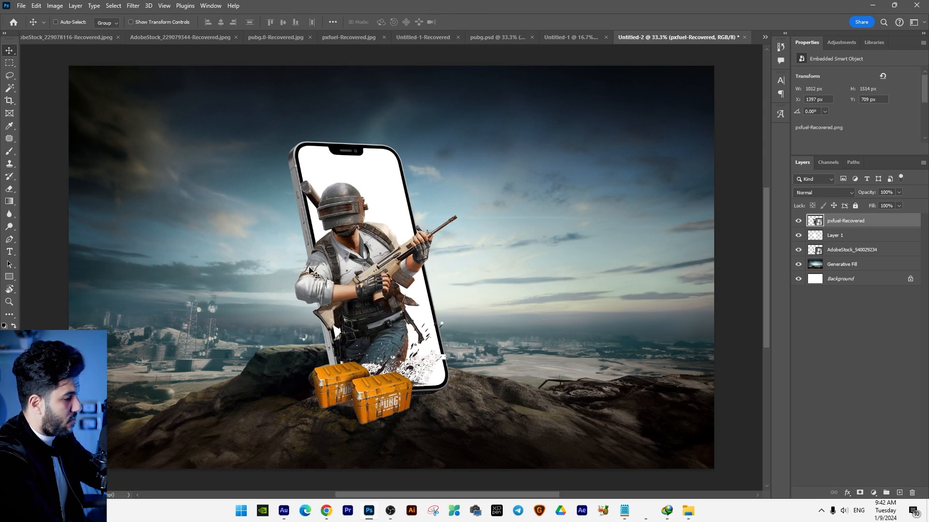
Step: Place the yellow jeep image 2.png, flip it horizontally and scale it to about 727 × 626 px
click(688, 511)
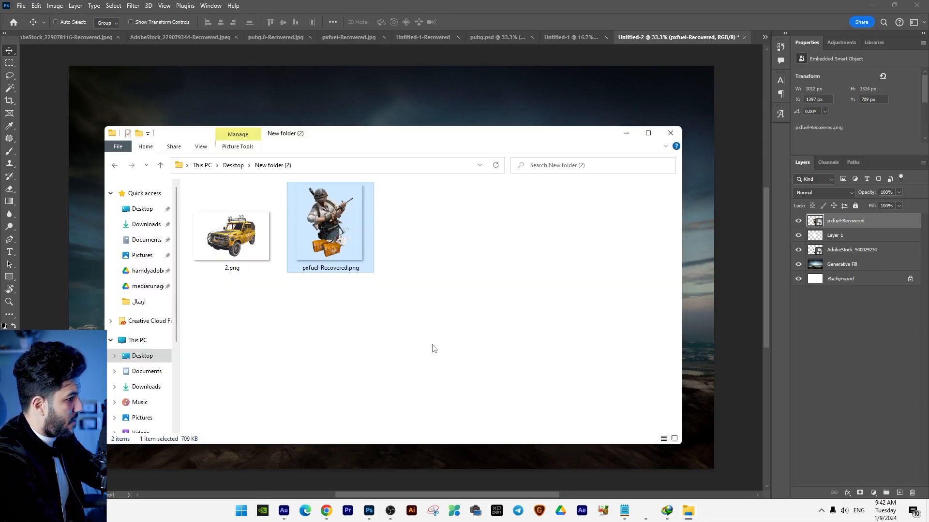
drag(232, 232, 389, 312)
key(Return)
right_click(422, 298)
click(455, 476)
drag(682, 451, 484, 321)
key(Return)
Step: Position the jeep at the phone's lower right corner and move its layer below the pxfuel-Recovered layer
drag(409, 265, 480, 362)
drag(850, 222, 850, 242)
mouse_move(487, 334)
mouse_down()
mouse_move(479, 340)
mouse_move(473, 327)
mouse_up()
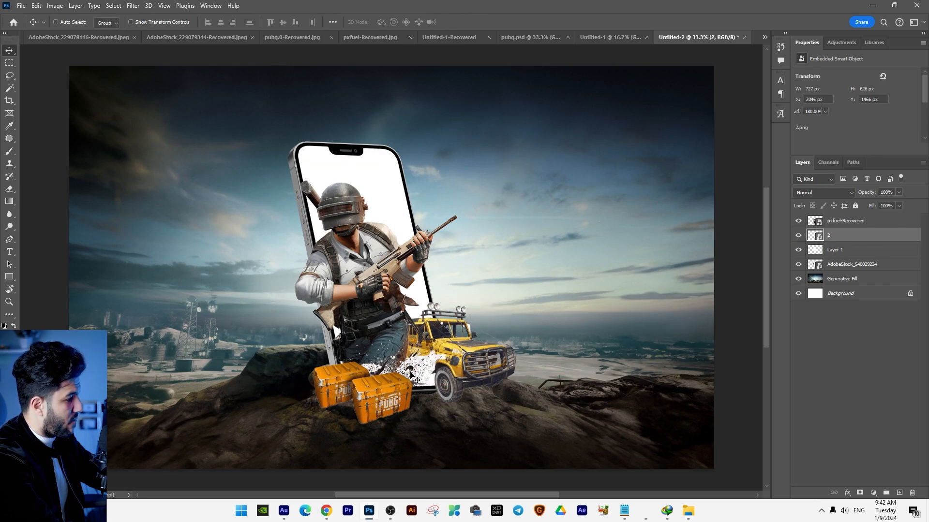
Step: Add a layer mask to the pxfuel-Recovered layer and brush away the white splatter beside the soldier's legs
right_click(426, 366)
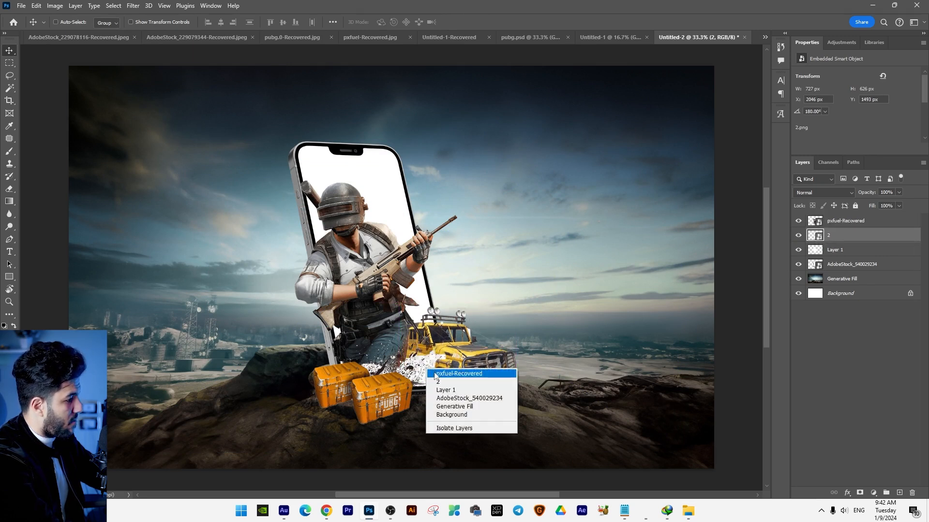
click(440, 369)
drag(431, 367, 435, 351)
key(ctrl+z)
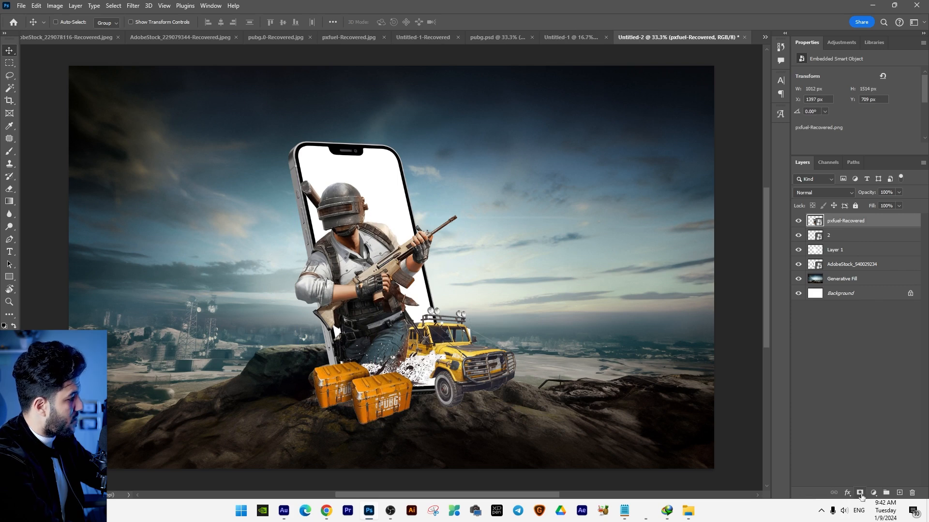
click(860, 493)
click(9, 151)
right_click(521, 297)
click(593, 320)
mouse_move(449, 359)
mouse_down()
mouse_move(432, 384)
mouse_move(424, 357)
mouse_move(412, 387)
mouse_move(415, 358)
mouse_move(411, 376)
mouse_up()
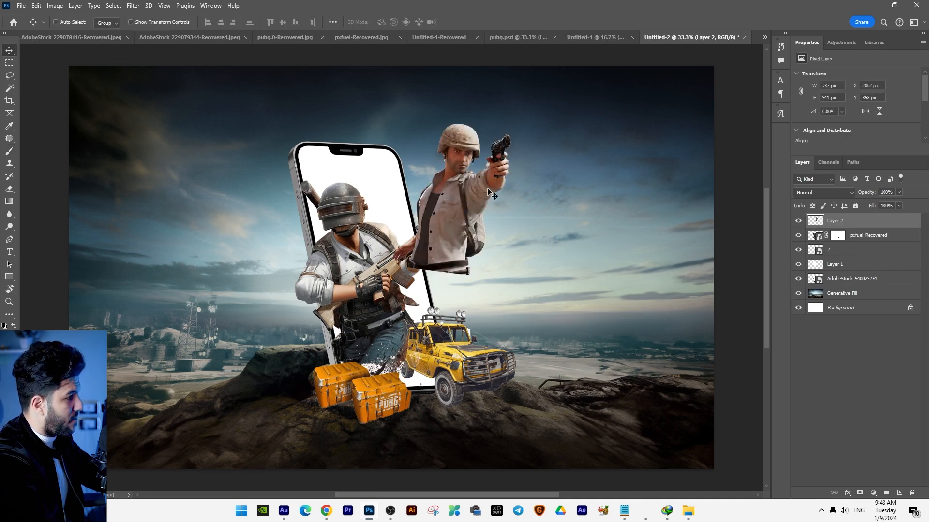
Step: Move the pistol-holding soldier behind the masked soldier, stack Layer 2 below the jeep layer, and scale it to about 96%
drag(492, 194, 453, 236)
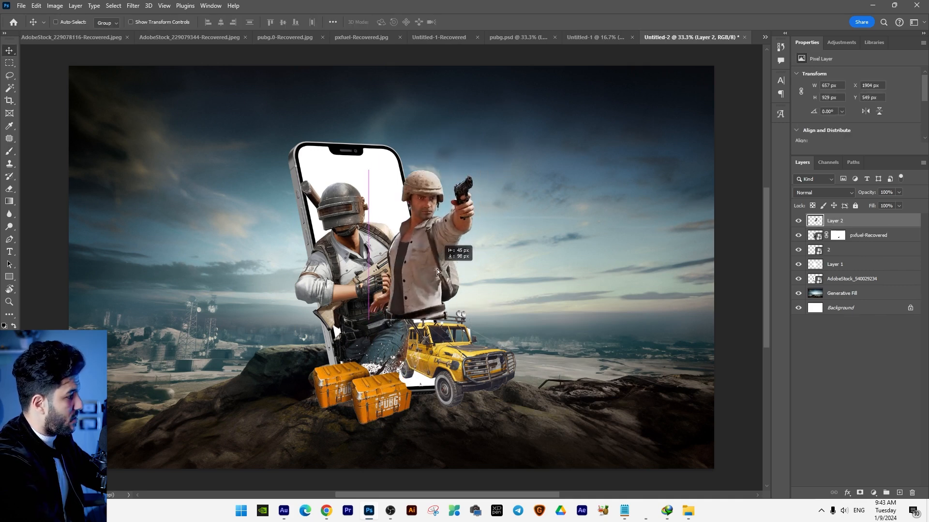
drag(824, 224, 846, 246)
drag(565, 270, 565, 281)
key(ctrl+t)
key(Escape)
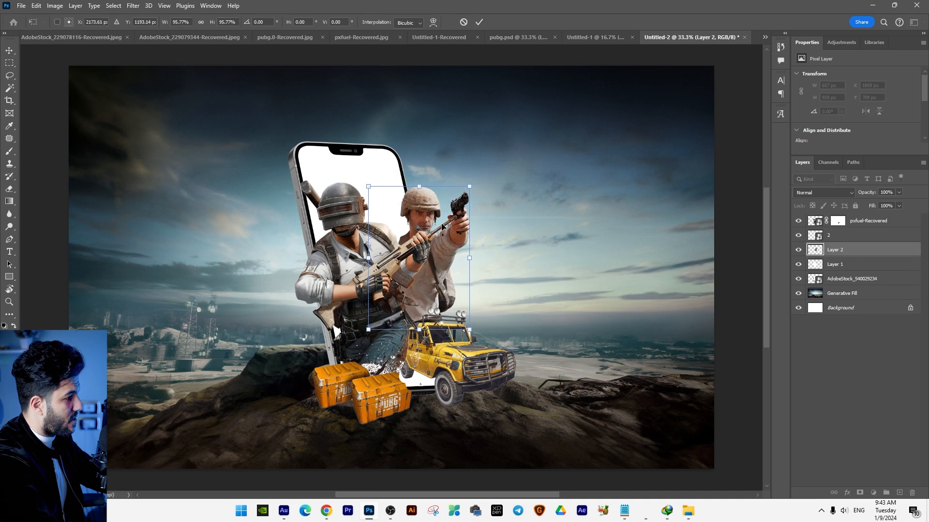
Step: Enlarge the masked soldier with the crates to about 1052 × 1573 px
ctrl+click(453, 213)
key(ctrl+t)
drag(292, 179, 285, 171)
key(Return)
Step: Select Layer 2 and move the pistol-holding soldier up and left, closer behind the masked soldier
right_click(441, 248)
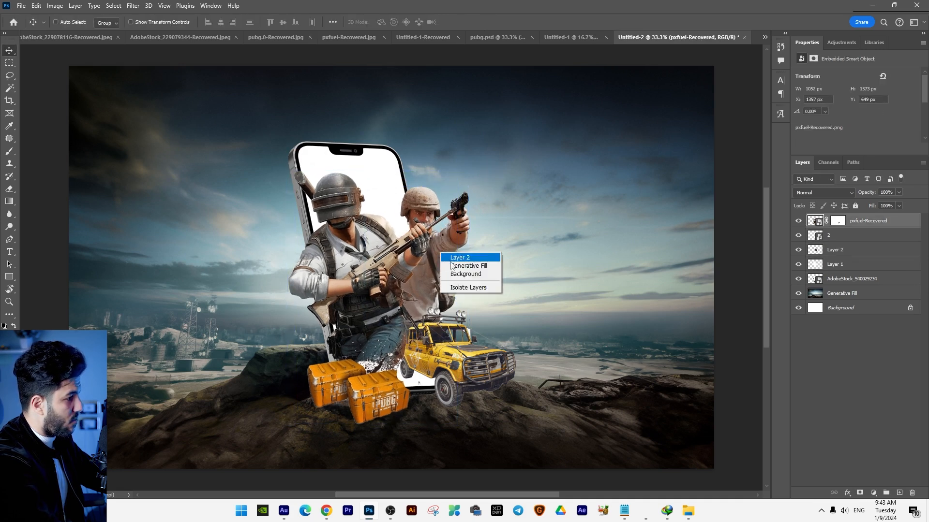
click(453, 265)
right_click(450, 254)
click(454, 260)
drag(450, 259, 432, 243)
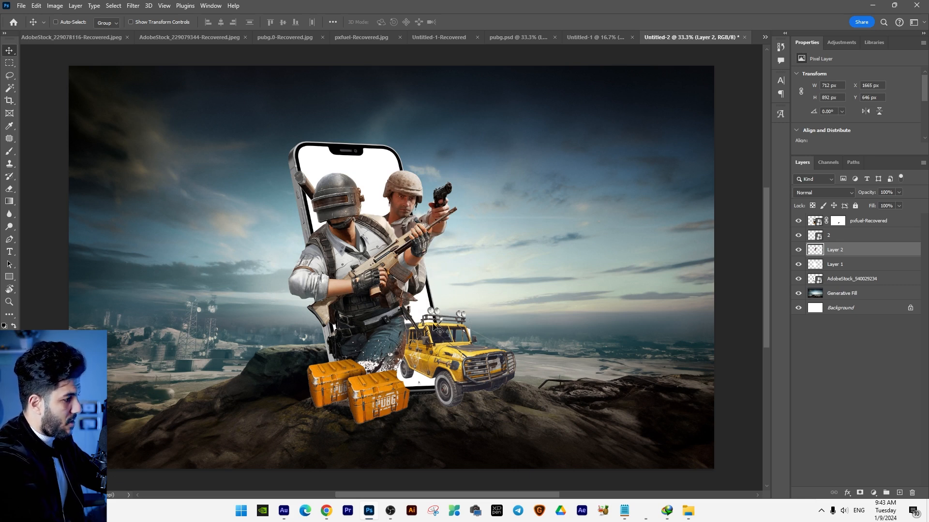
Step: Brush away the remaining debris between the front crate and the jeep on the pxfuel-Recovered layer mask
right_click(394, 398)
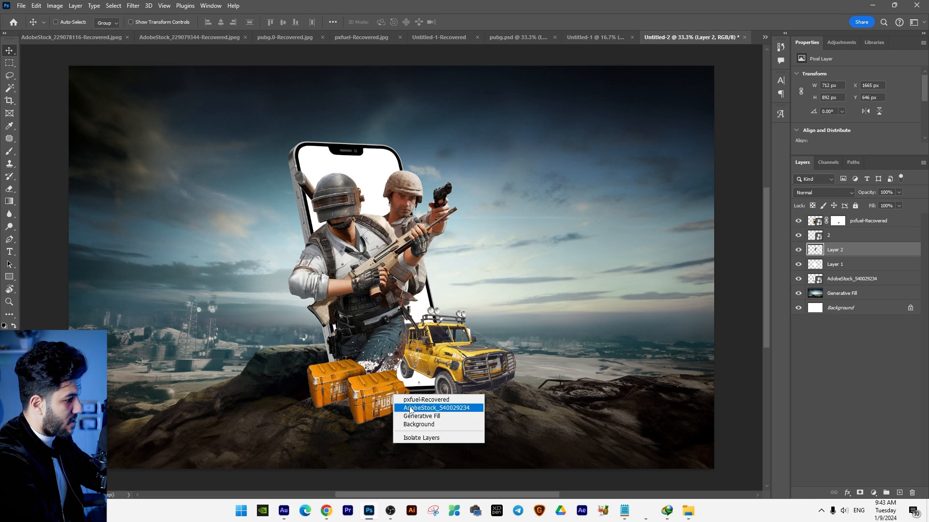
click(411, 403)
click(838, 222)
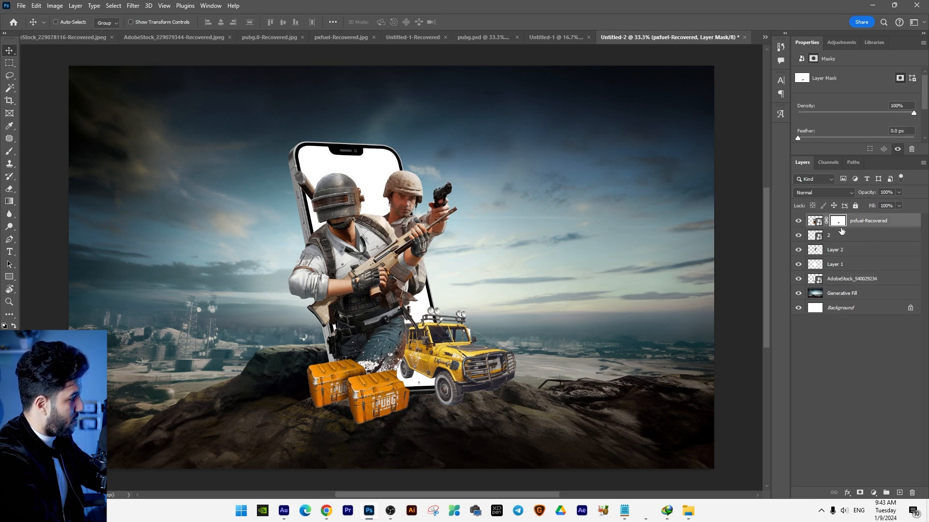
key(b)
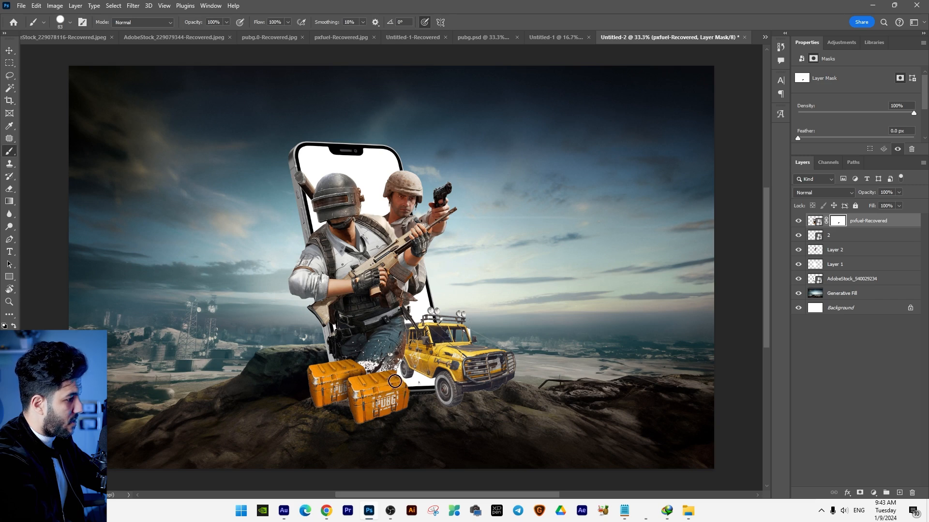
drag(395, 381, 410, 370)
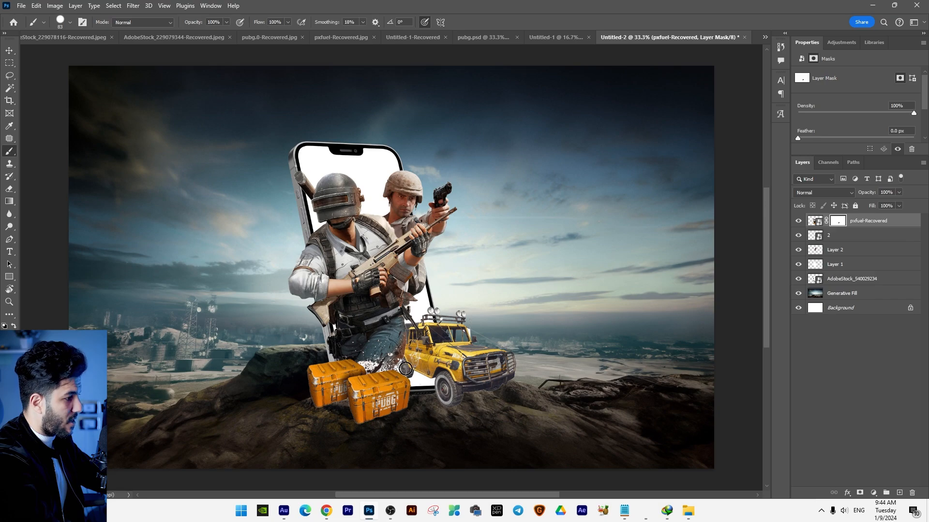
drag(459, 355, 457, 378)
Step: Switch to the Chrome browser and open the Adobe Stock site in a new tab
key(alt+Tab)
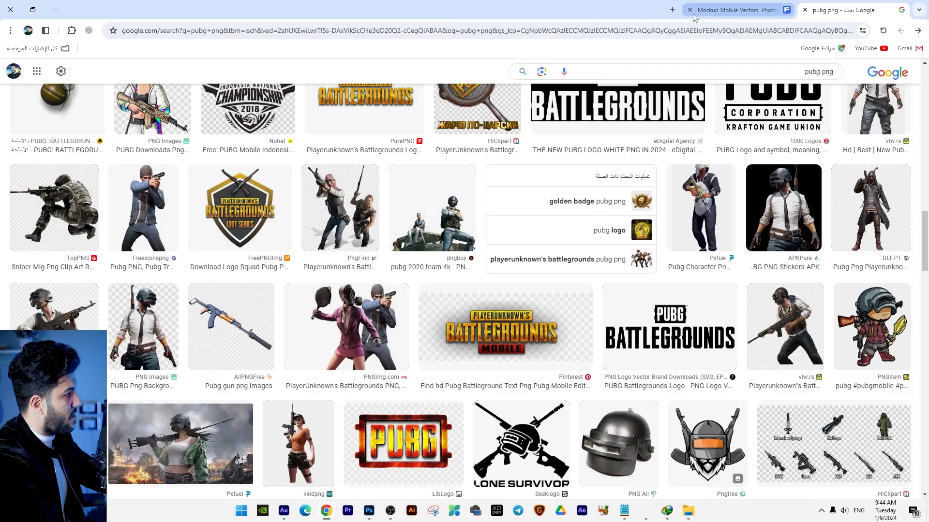
click(673, 12)
text(st)
key(Return)
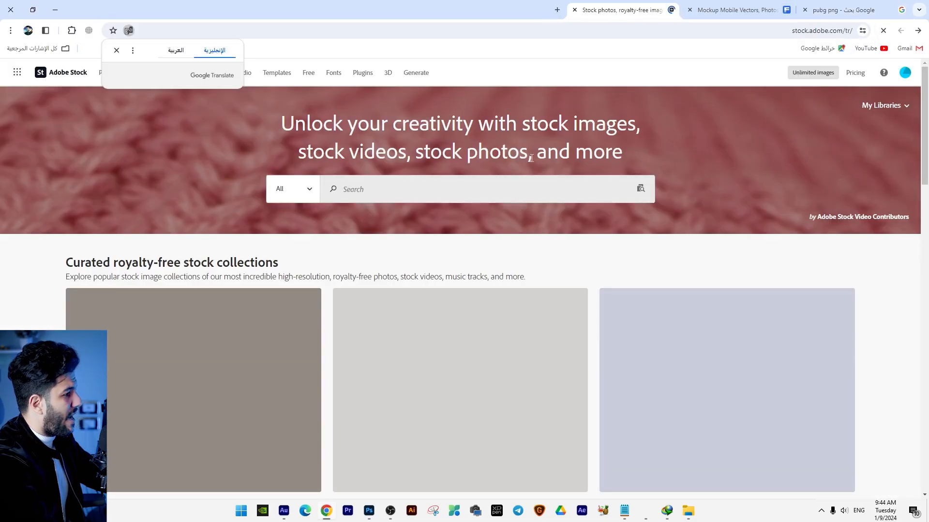
Step: Search Adobe Stock for "Explosion png" and browse the results for a suitable explosion image
click(381, 190)
text(Explosion)
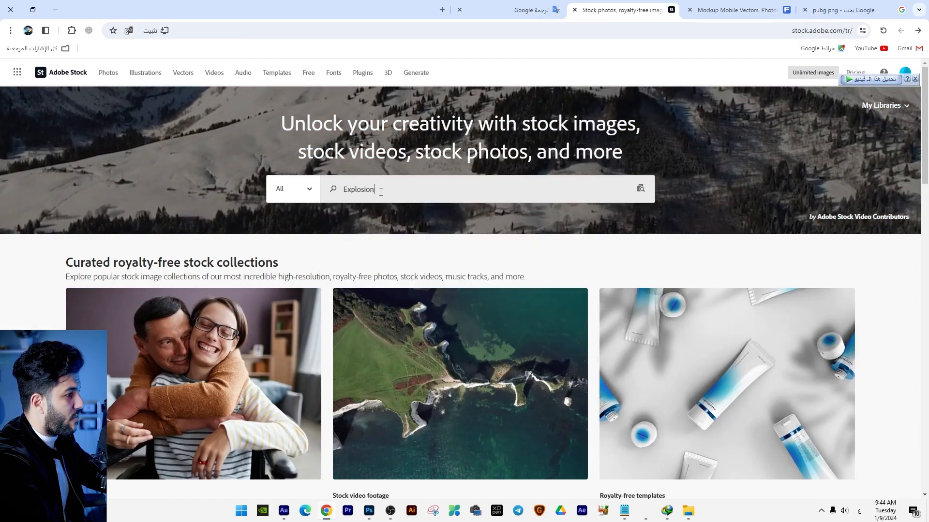
text( png)
key(Return)
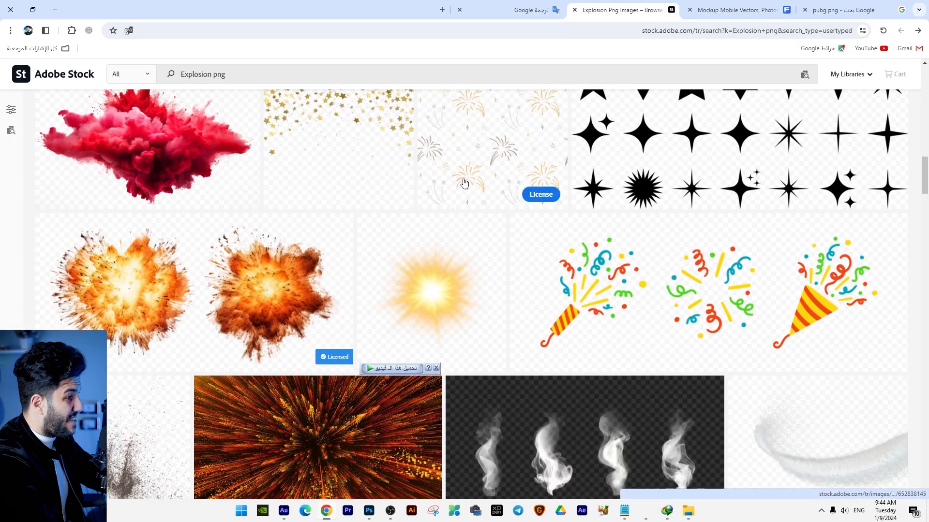
scroll(174, 287, down, 10)
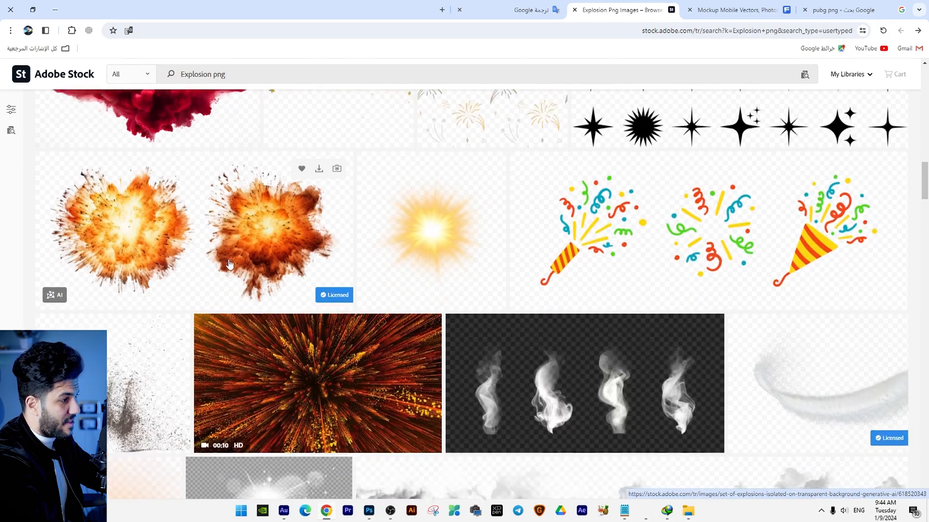
scroll(682, 194, down, 15)
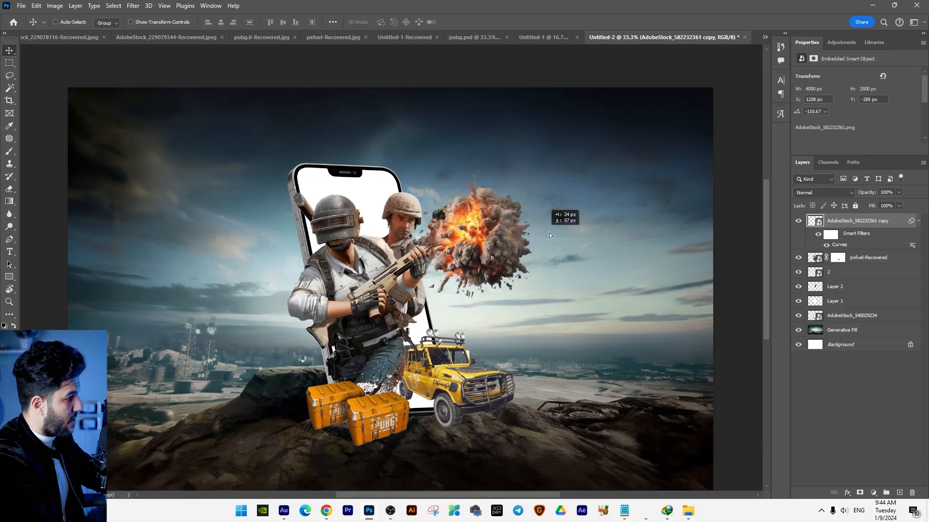
Step: Position the explosion beside the masked soldier's shoulder at the phone's left edge and stack its layer between Layer 2 and Layer 1
drag(557, 208, 897, 247)
key(Return)
drag(573, 242, 377, 278)
drag(869, 224, 850, 317)
drag(507, 255, 510, 262)
key(ctrl+bracketright)
drag(447, 266, 428, 243)
Step: Duplicate the explosion to the phone's right side above the jeep, and rotate and resize the copy to fit behind the soldiers
drag(317, 267, 492, 283)
key(ctrl+t)
drag(580, 223, 482, 383)
drag(574, 232, 502, 291)
key(Return)
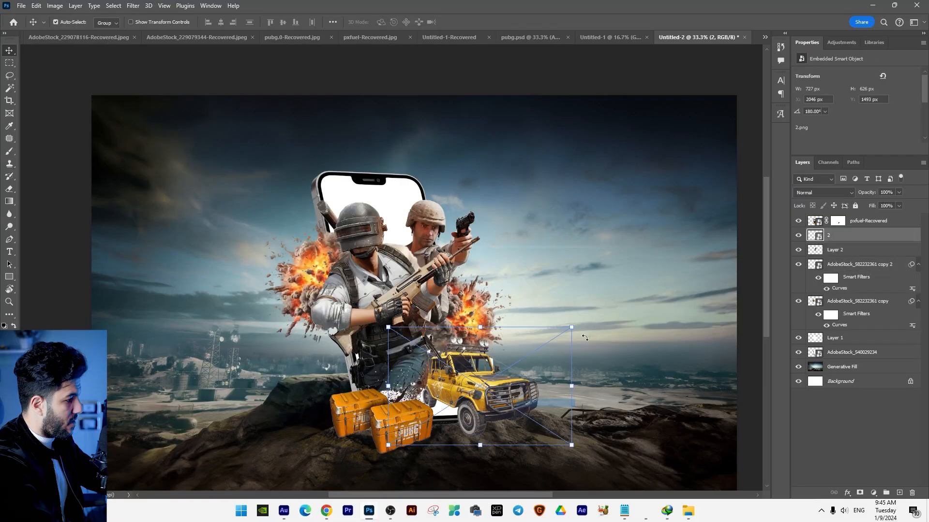
Step: Rotate the jeep to -173.73°, enlarge it slightly and nudge it down onto the rocks
drag(575, 338, 538, 370)
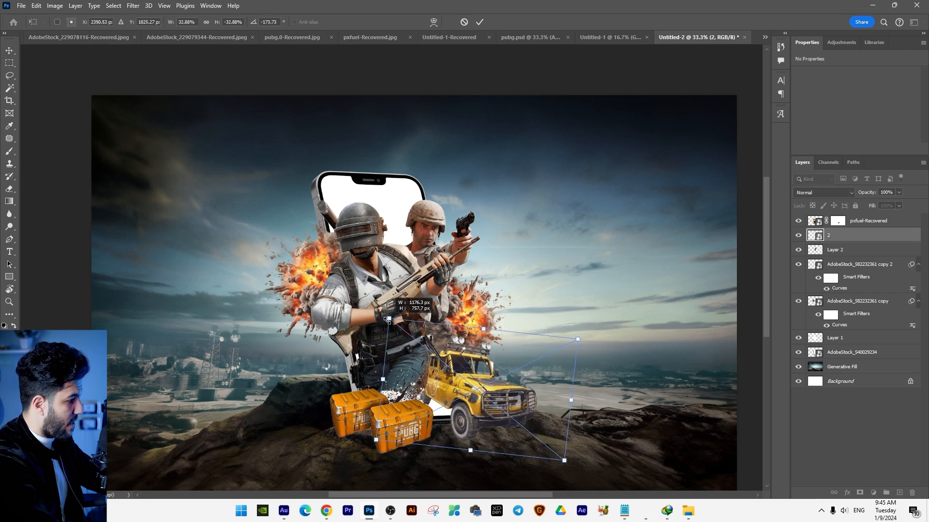
key(Return)
key(Down)
key(Down)
key(Down)
key(Down)
key(Down)
key(Down)
key(Down)
key(Down)
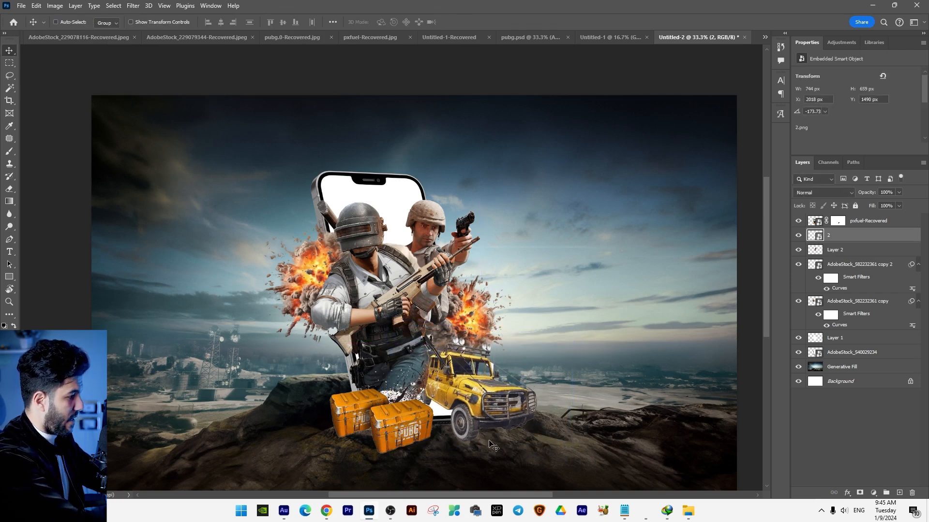
Step: Select the phone's white screen layer, Layer 1, and undo its trial move
drag(543, 305, 558, 284)
right_click(415, 180)
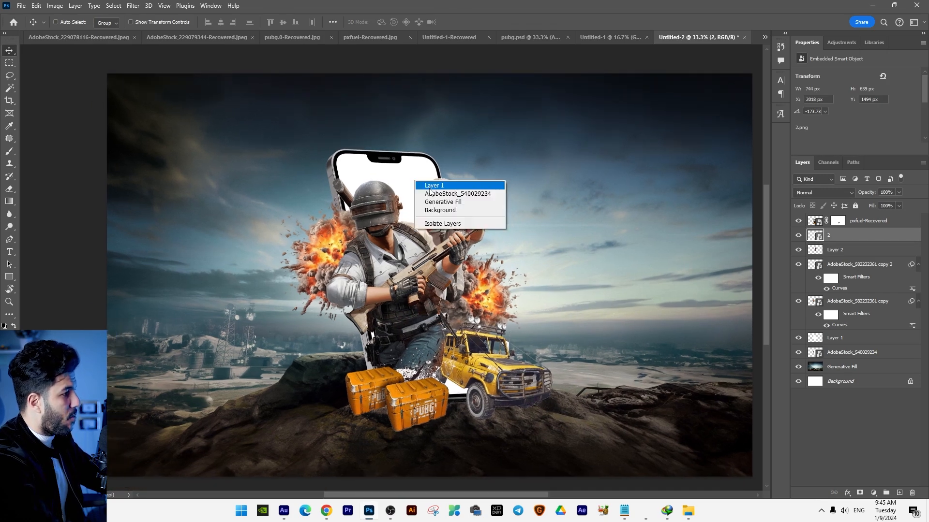
click(429, 186)
drag(437, 160, 461, 149)
key(ctrl+z)
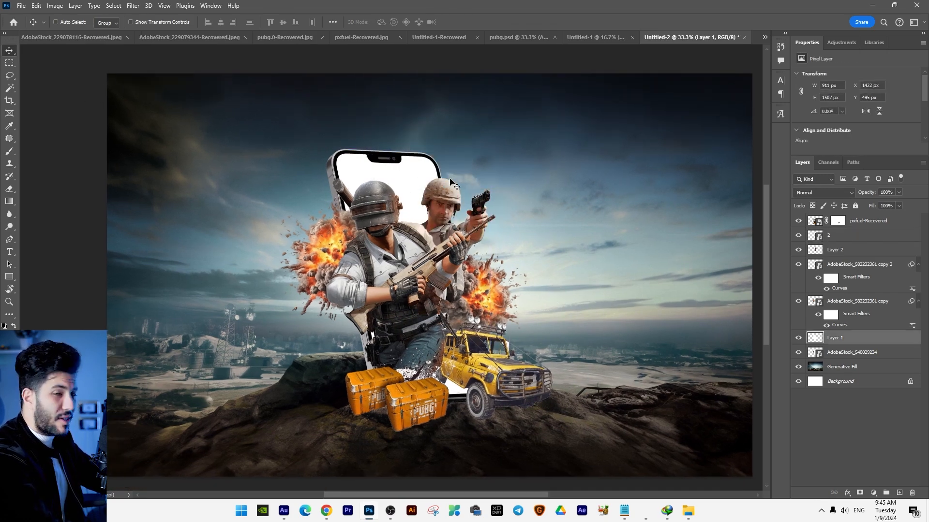
Step: Switch to Freepik in the browser, search for "war", and filter the results to AI images
click(688, 511)
click(326, 511)
click(735, 10)
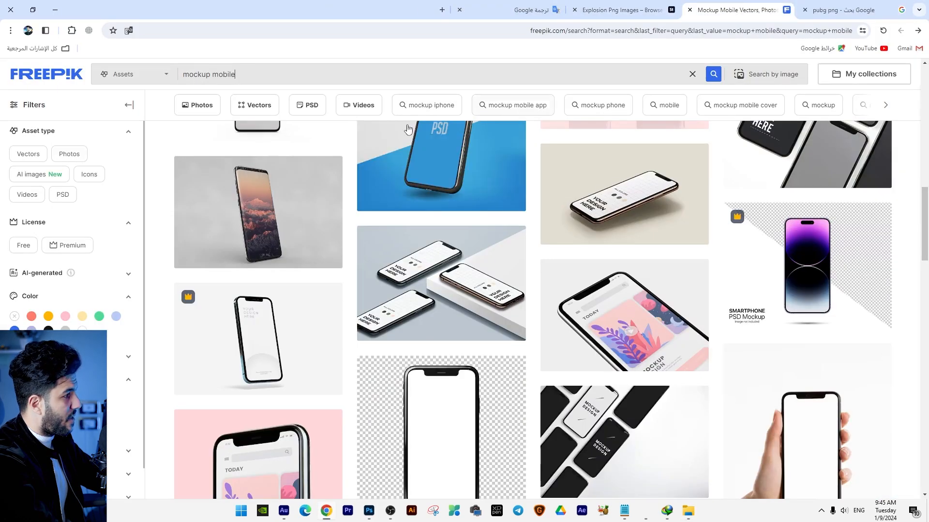
text(war)
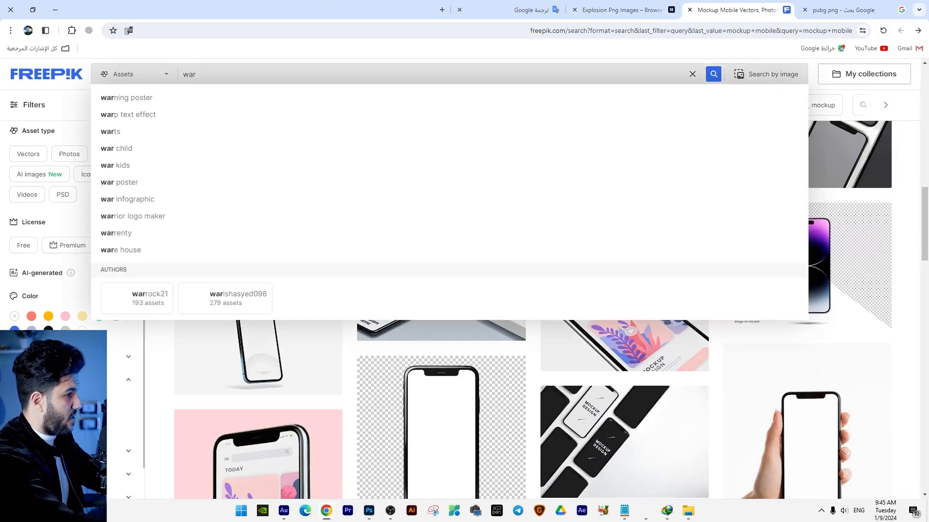
key(Return)
scroll(617, 348, down, 10)
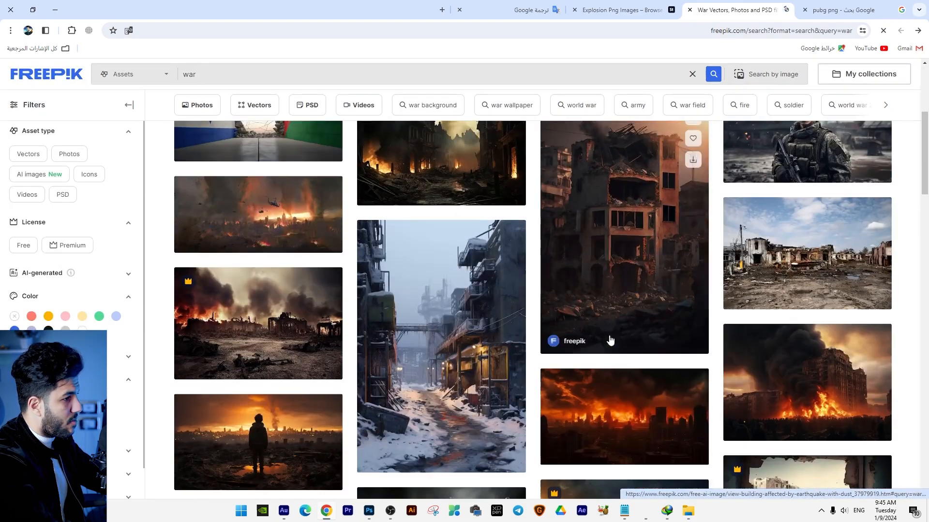
click(57, 179)
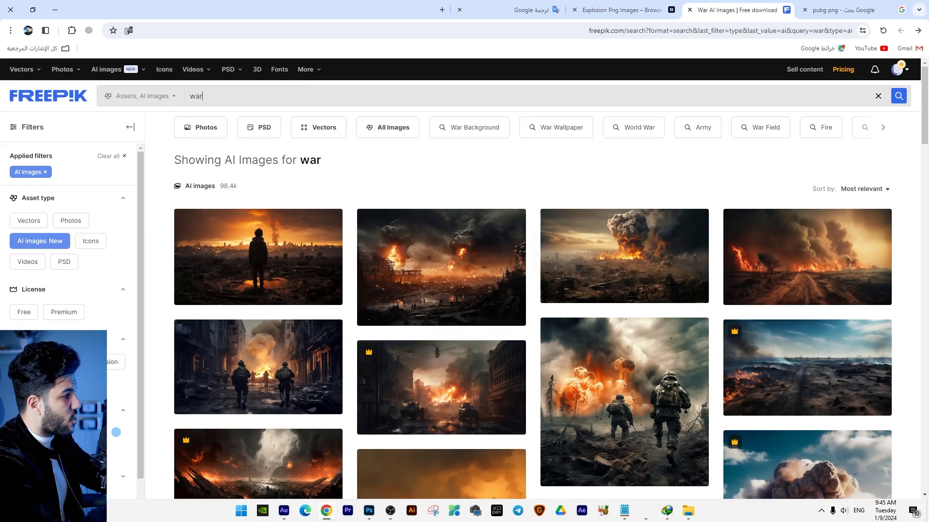
scroll(824, 273, down, 3)
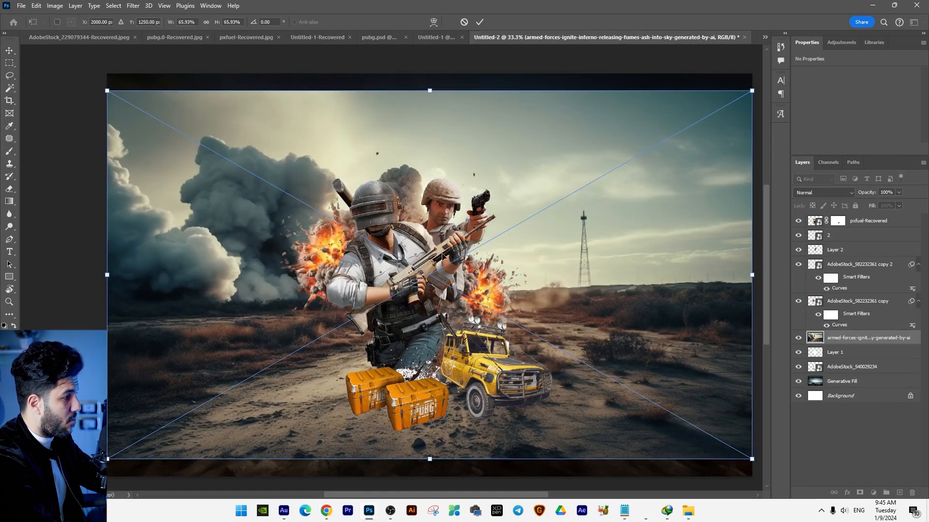
Step: Place the armed-forces smoke image above Layer 1, clip it to the phone screen, and scale it to about 2151 × 1230 px
key(Return)
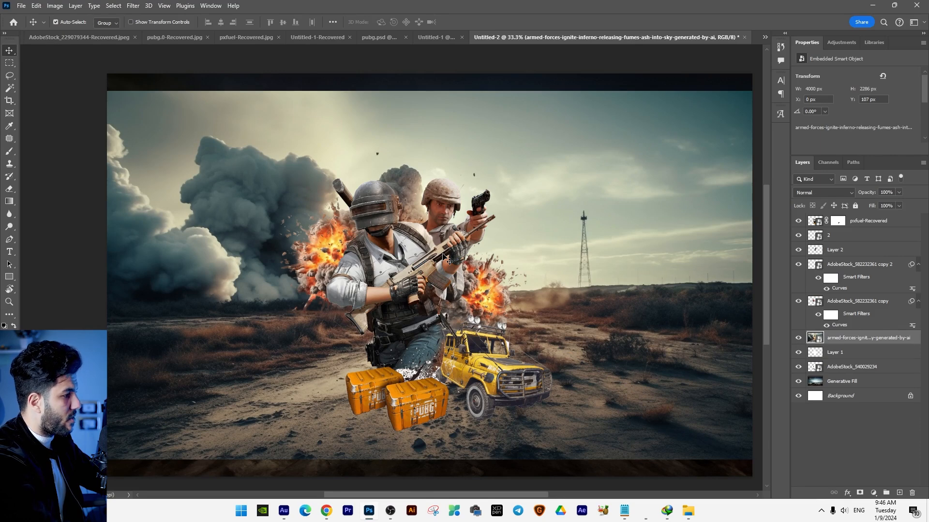
key(ctrl+alt+g)
key(ctrl+t)
drag(753, 91, 656, 146)
drag(619, 183, 666, 134)
drag(622, 153, 656, 124)
drag(633, 139, 603, 147)
key(Return)
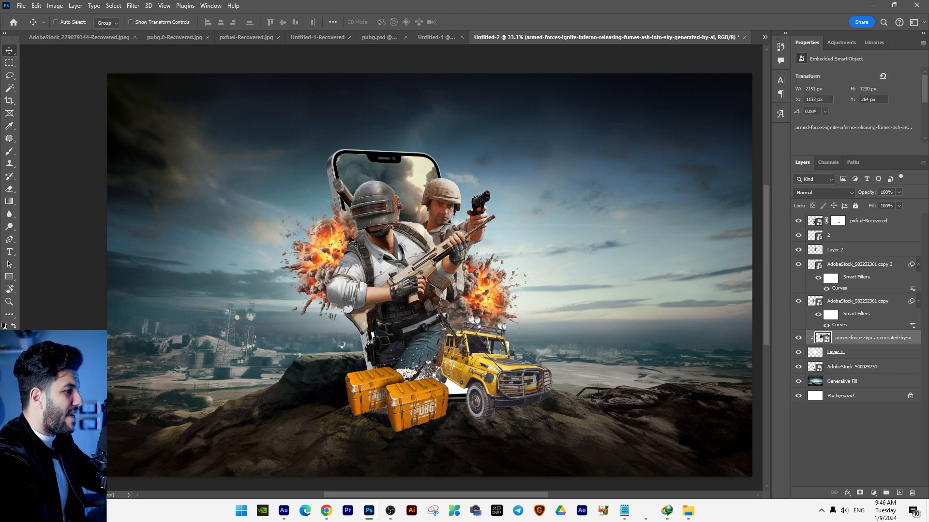
Step: Search Freepik for "smoke" in the browser and browse the AI image results
click(334, 508)
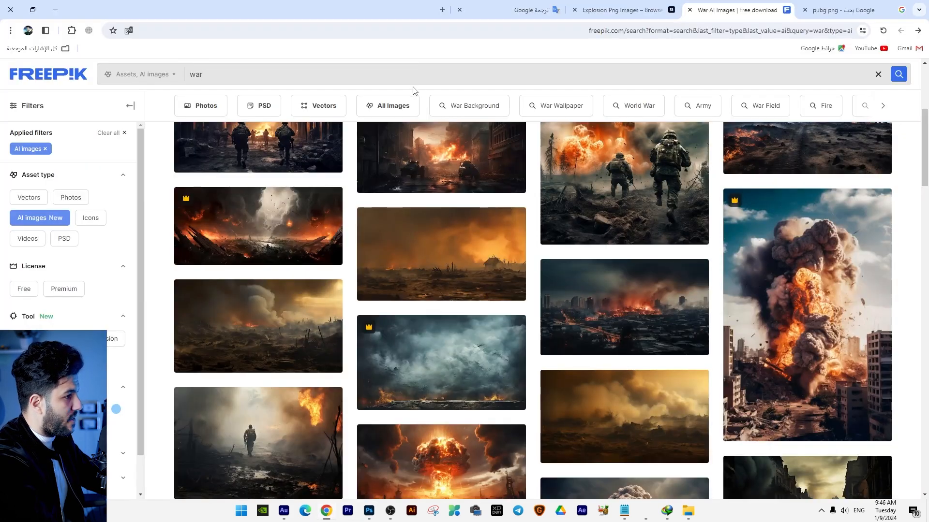
drag(411, 76, 86, 49)
text(smok)
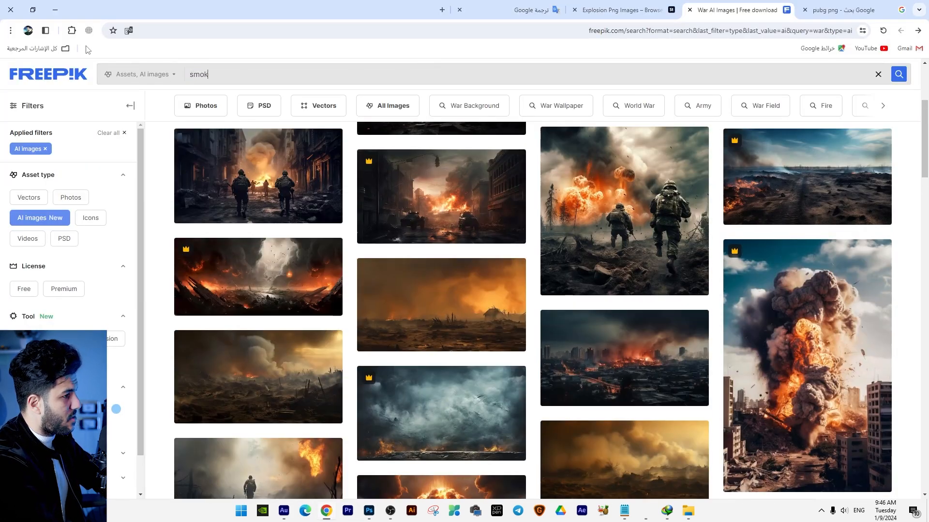
text(e)
key(Return)
scroll(603, 282, down, 3)
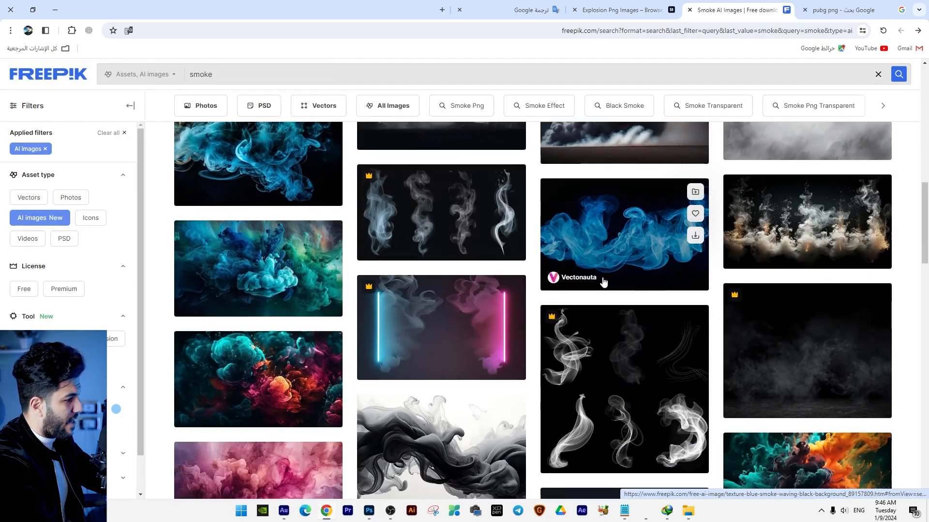
scroll(603, 282, down, 3)
Step: Back in Photoshop, place the AdobeStock_378834396 smoke image as the topmost layer, shrink it and rotate it to -122.31° near the left explosion
key(alt+Tab)
key(ctrl+t)
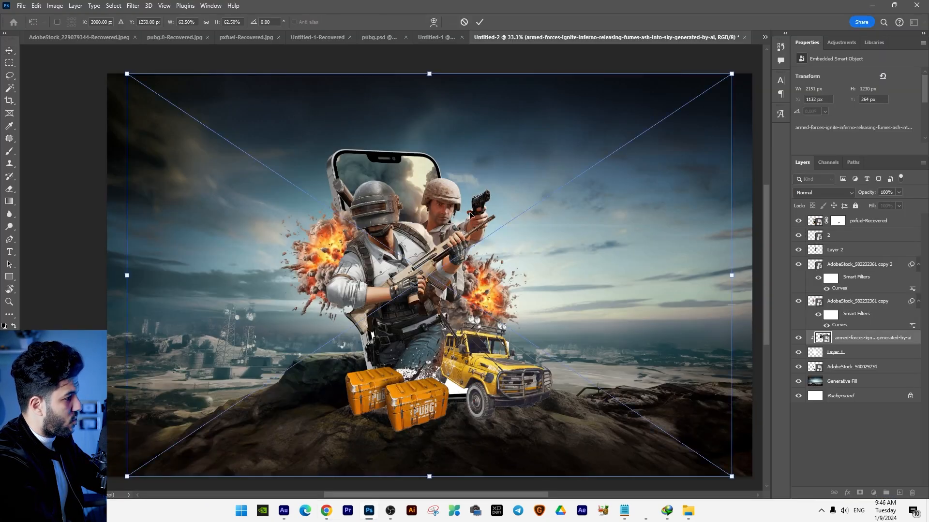
key(Return)
drag(845, 341, 849, 217)
key(ctrl+t)
drag(597, 116, 288, 191)
drag(429, 308, 331, 283)
key(Return)
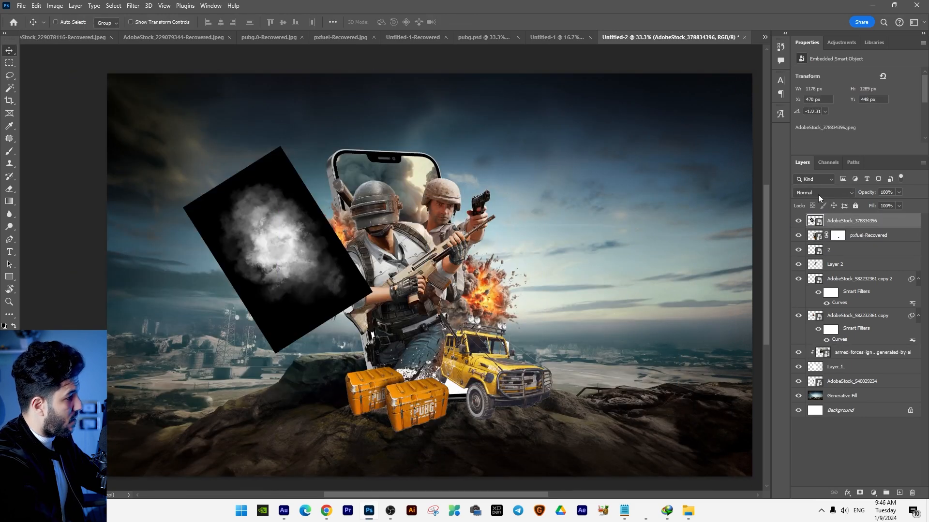
Step: Set the smoke layer's blend mode to Screen and position the smoke over the left explosion
click(822, 192)
click(807, 284)
key(ctrl+t)
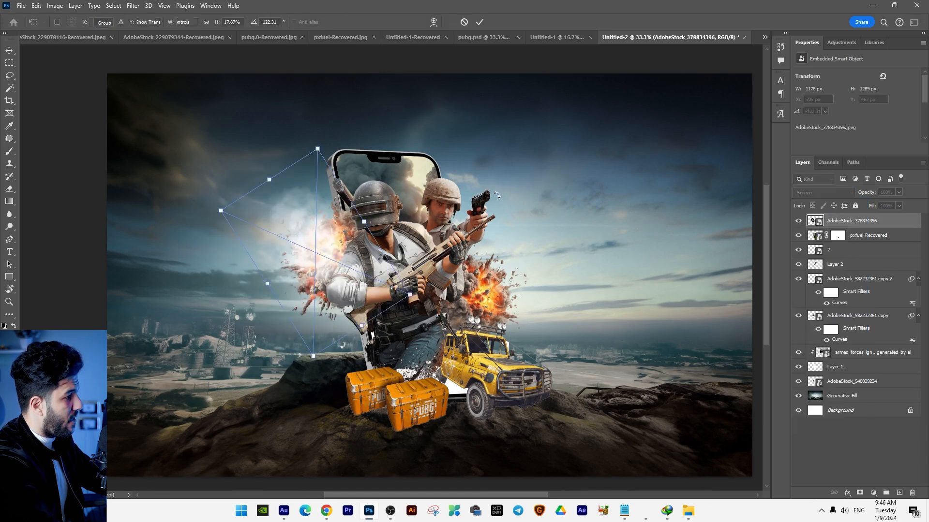
key(Return)
drag(338, 246, 341, 250)
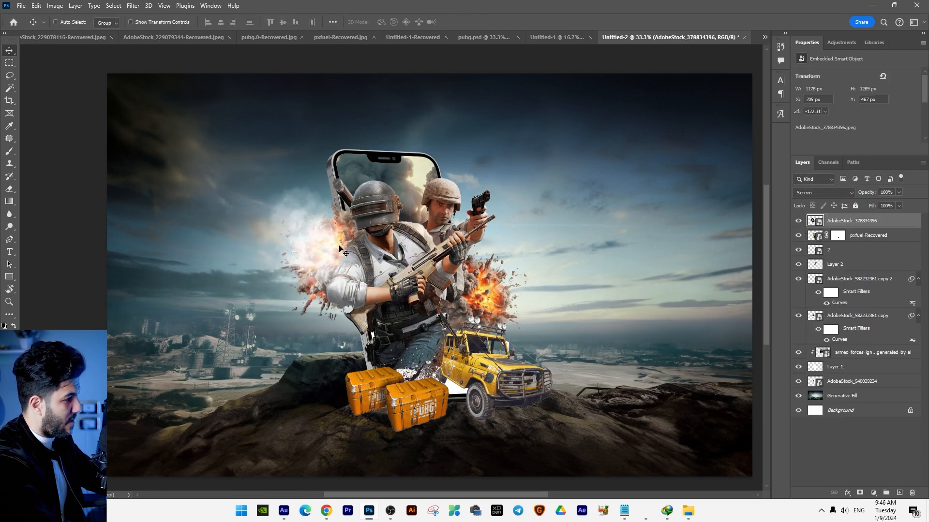
Step: Add a layer mask to the smoke layer and fade out the smoke covering the left explosion with a black-to-transparent gradient
click(859, 493)
click(9, 205)
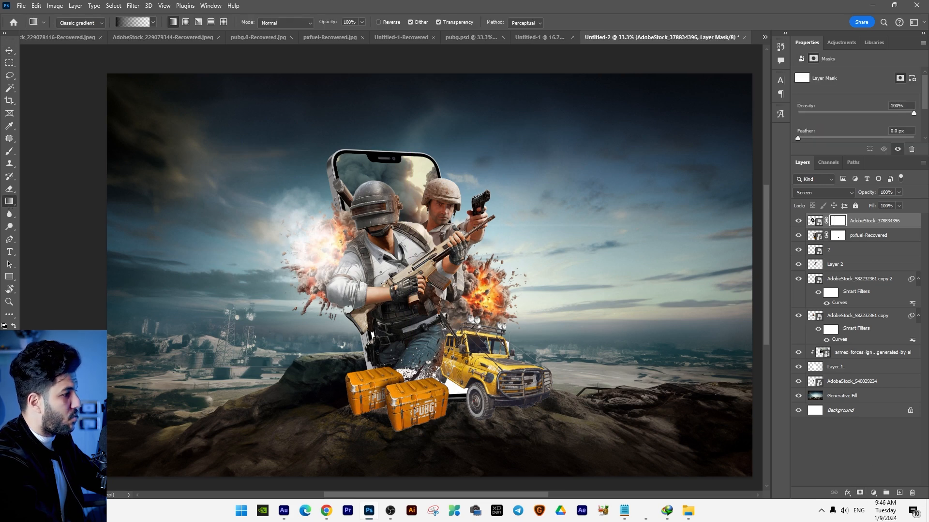
mouse_move(353, 282)
mouse_down()
mouse_move(318, 248)
mouse_move(305, 210)
mouse_up()
drag(331, 266, 308, 205)
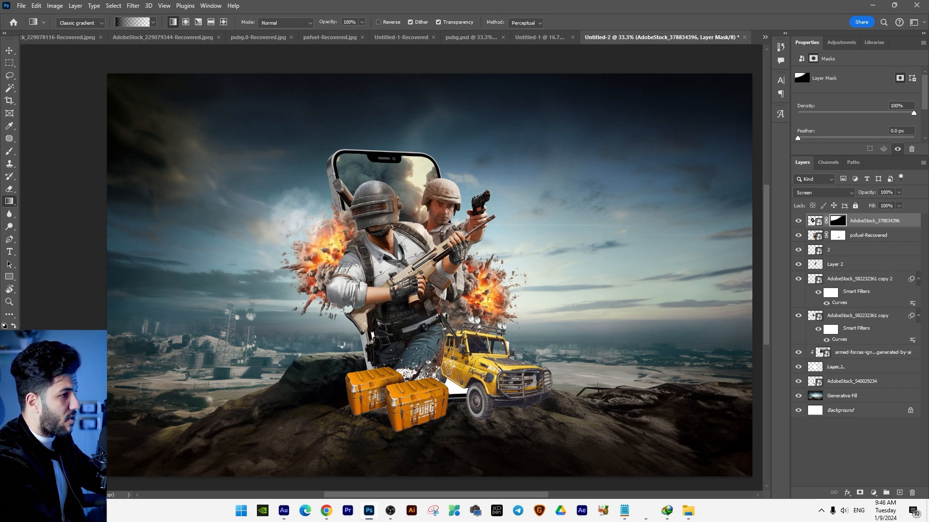
Step: Duplicate the masked smoke onto the right explosion above the jeep and flip the copy horizontally
click(10, 51)
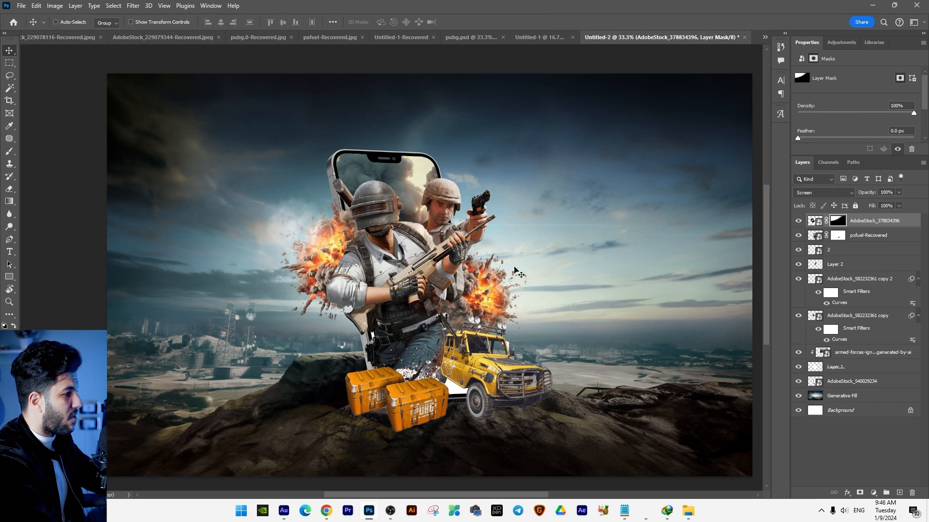
drag(341, 240, 544, 311)
key(ctrl+t)
right_click(540, 279)
click(564, 472)
key(Return)
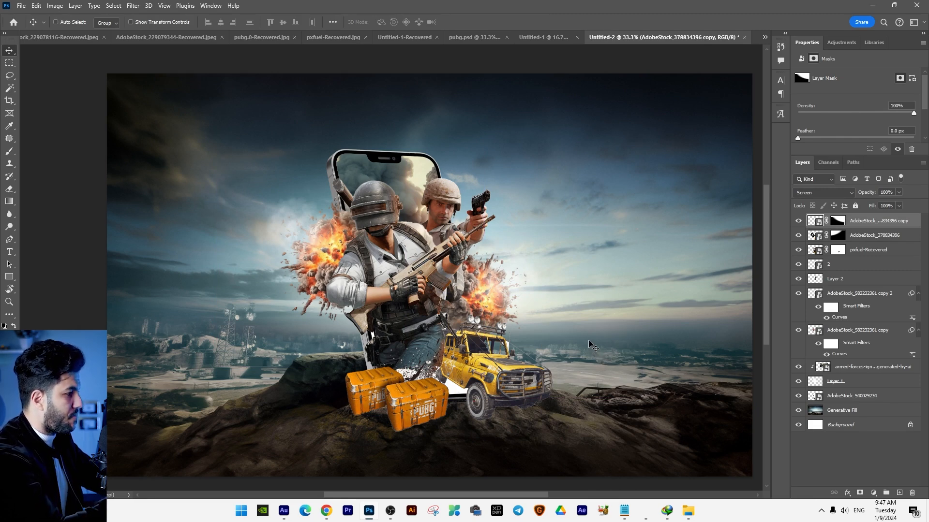
Step: With the Generative Fill layer active, outline a shadow area from the crates past the canvas's lower edge and convert the path into a selection
scroll(456, 313, up, 1)
right_click(386, 324)
click(365, 367)
right_click(365, 367)
click(385, 373)
drag(398, 375, 404, 377)
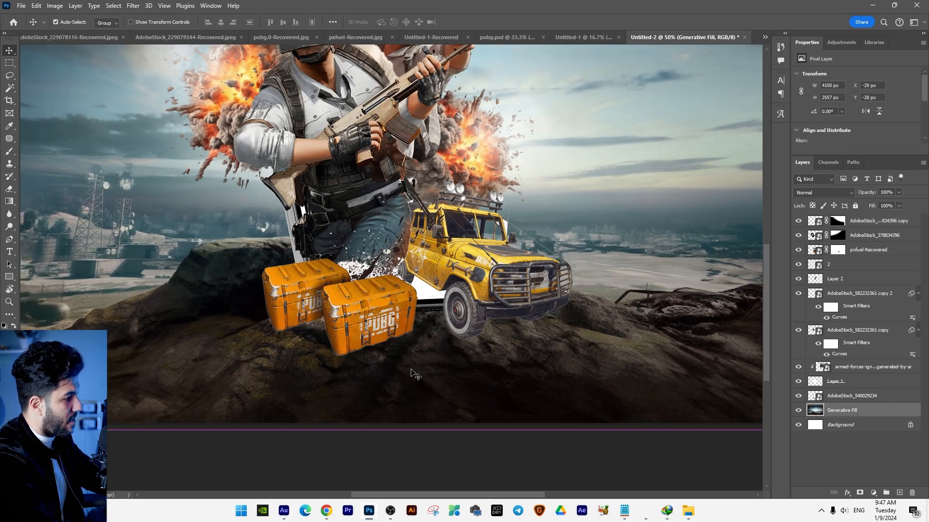
key(ctrl+z)
key(p)
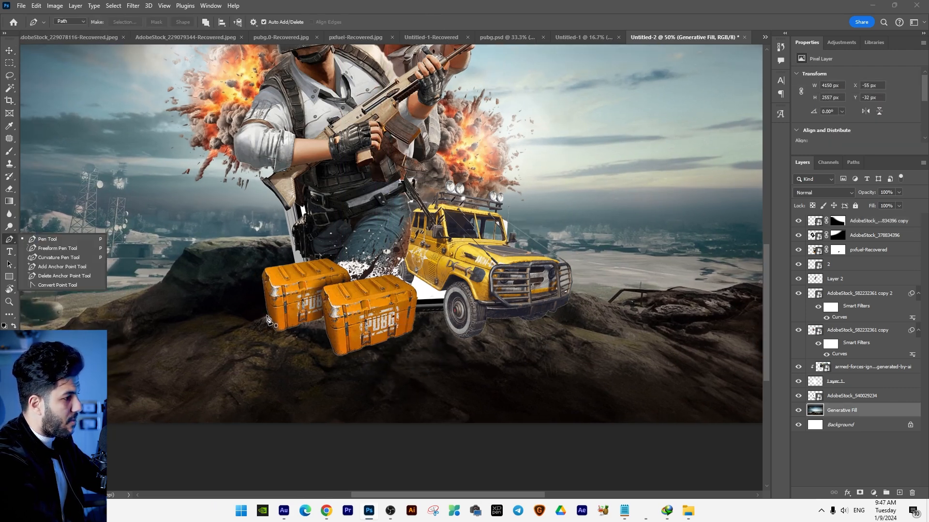
click(268, 315)
click(295, 451)
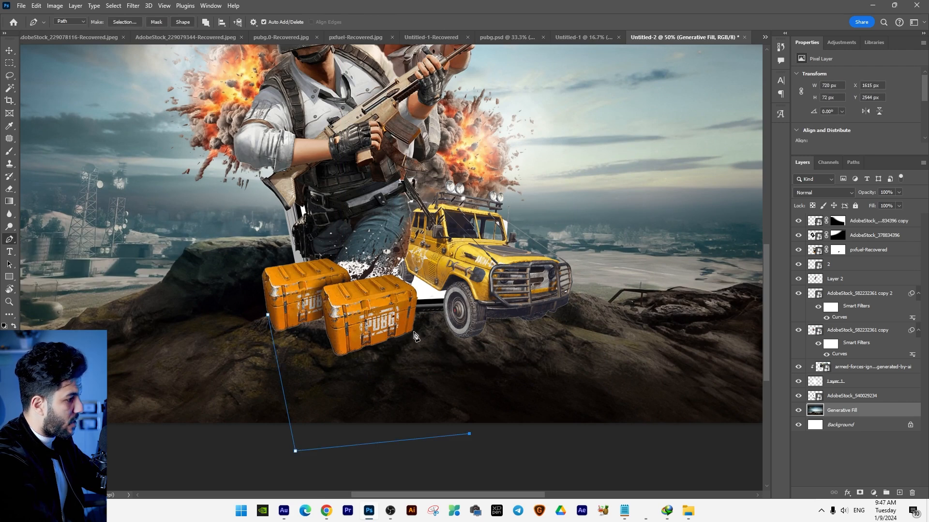
key(ctrl+Return)
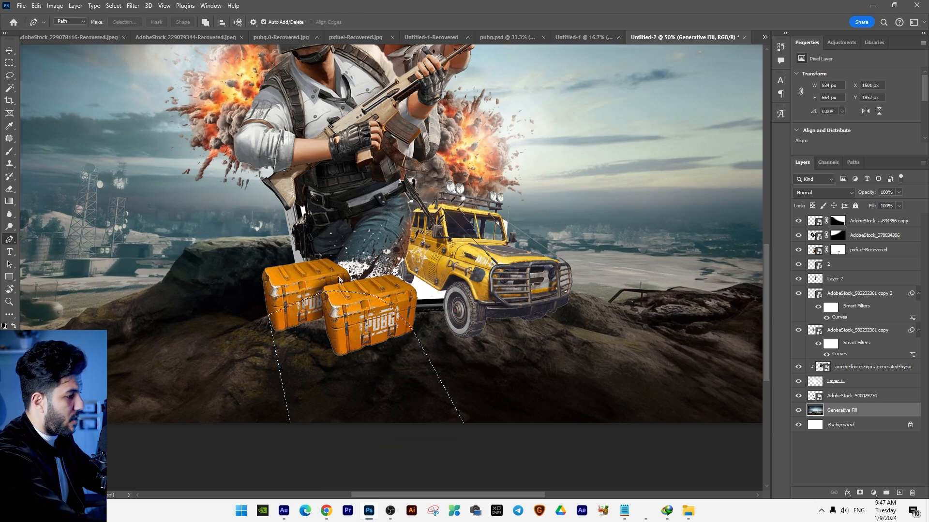
Step: Fill the selected area in front of the crates with a black Solid Color layer
click(875, 495)
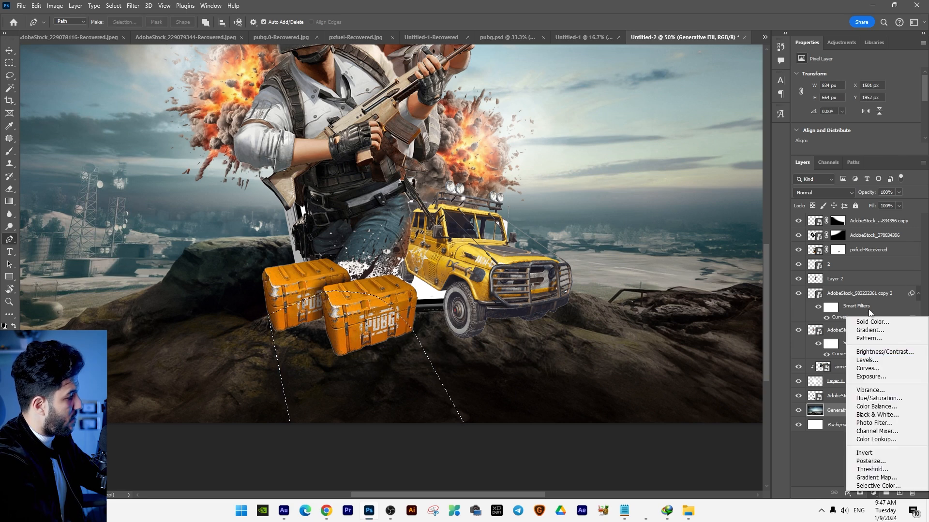
click(867, 323)
click(892, 228)
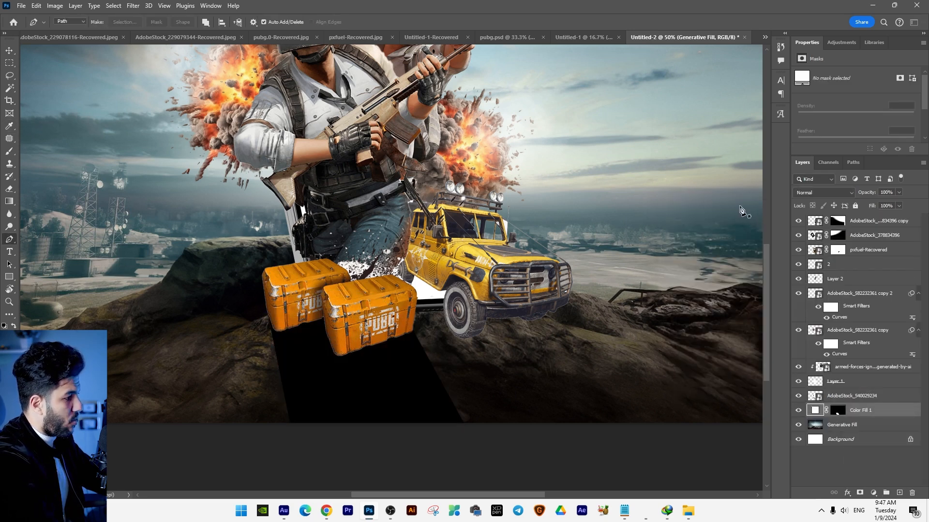
Step: Convert the black fill layer to a smart object and apply a 203 px Tilt-Shift blur that softens the shadow away from the crates
click(139, 5)
mouse_move(153, 141)
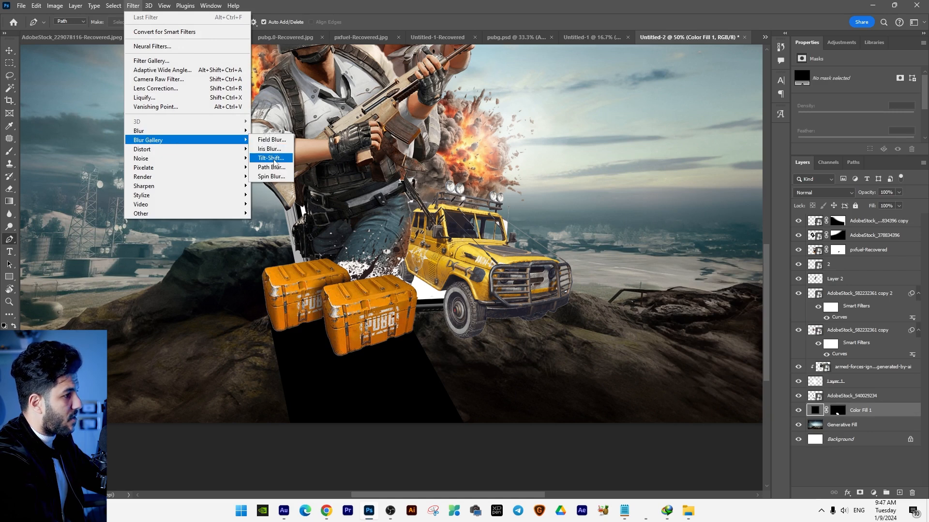
click(275, 161)
click(414, 196)
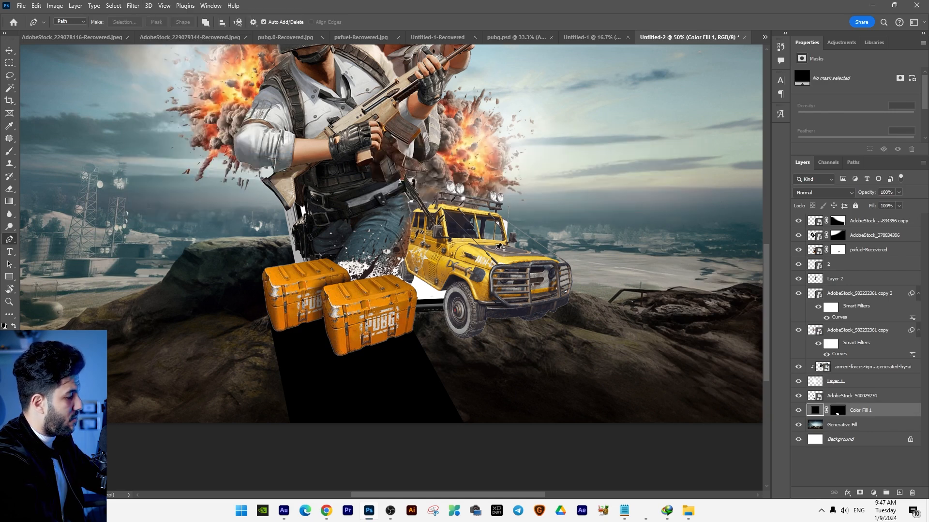
drag(368, 121, 337, 271)
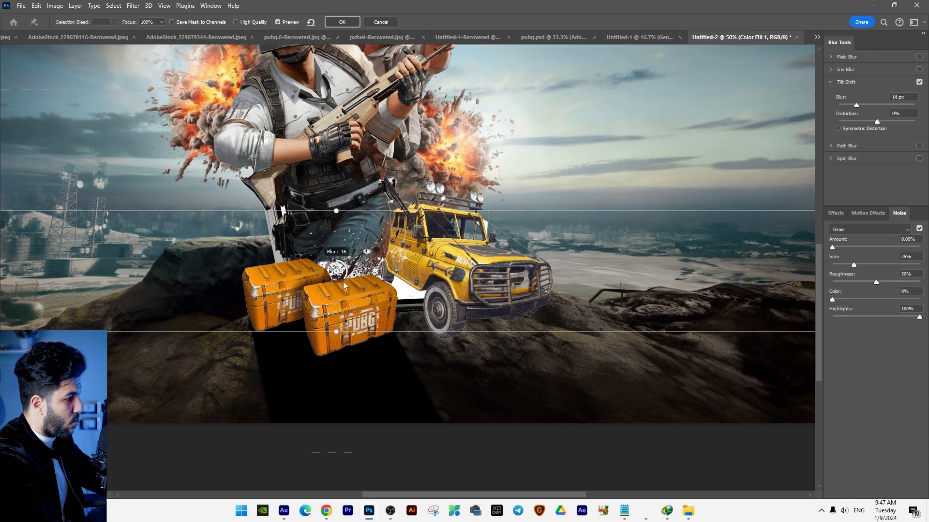
drag(326, 268, 339, 237)
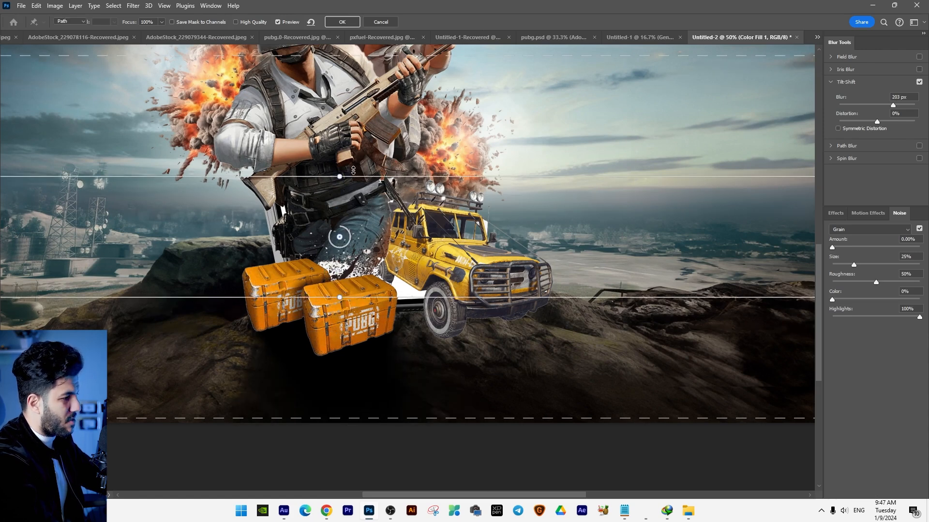
key(Return)
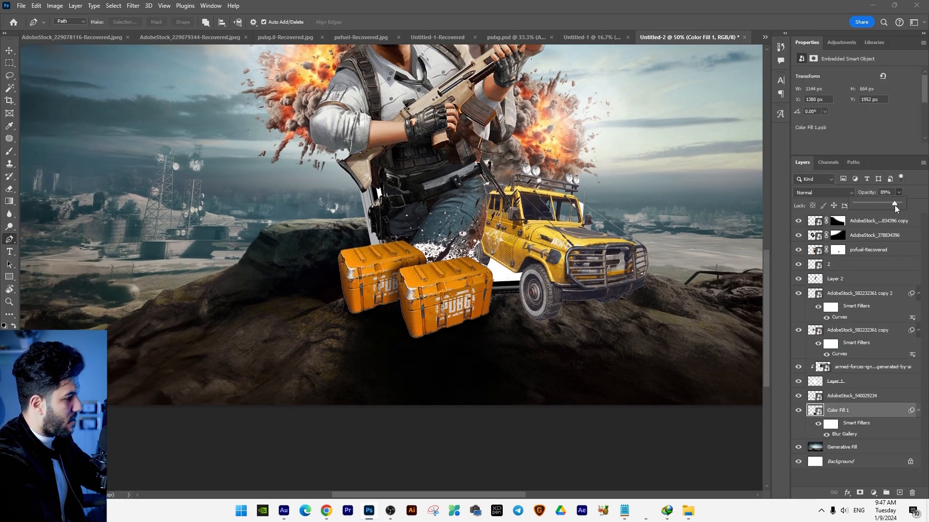
Step: Lower the crates' shadow to 89% opacity and fade its far end with a gradient on a new layer mask
click(859, 493)
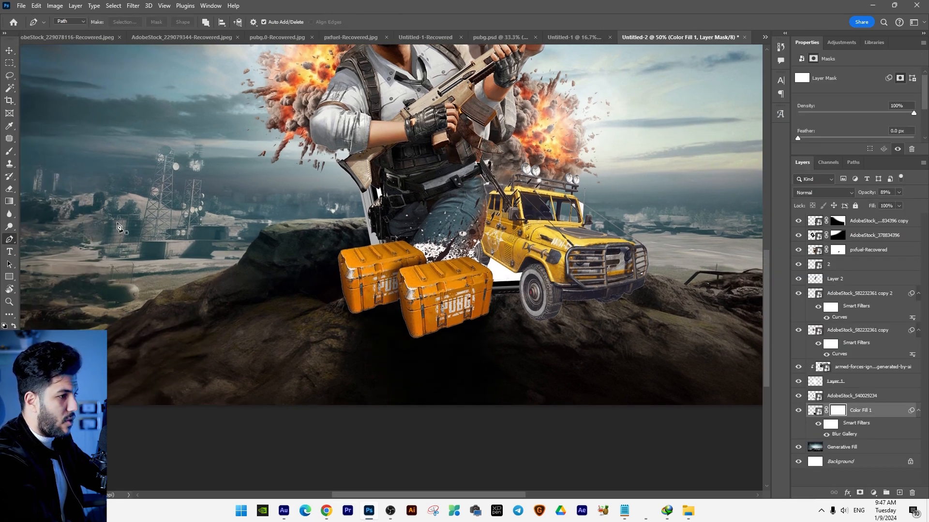
click(12, 206)
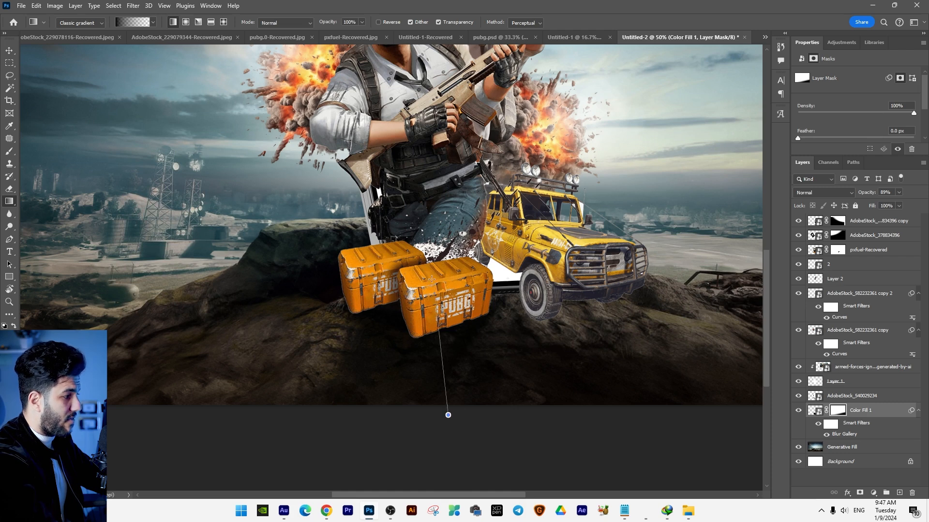
Step: Duplicate the crates' shadow, then skew and stretch the copy so it falls diagonally forward from beneath the jeep
click(11, 53)
drag(399, 321, 277, 261)
drag(368, 277, 496, 310)
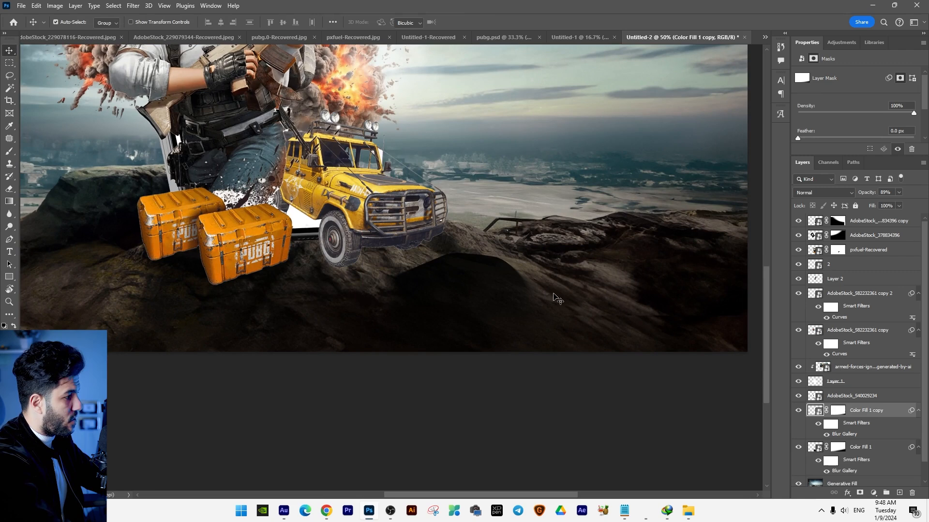
key(ctrl+t)
drag(637, 335, 551, 338)
drag(506, 341, 401, 341)
drag(354, 412, 544, 430)
drag(357, 254, 314, 231)
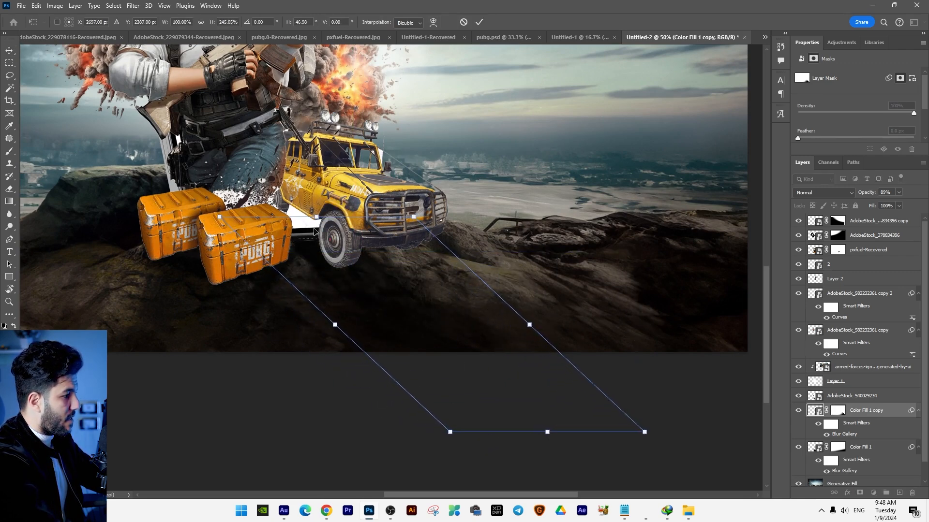
drag(339, 325, 358, 322)
key(Return)
Step: Duplicate the jeep's shadow and offset the copy toward the canvas's lower-right area
alt+drag(389, 288, 600, 403)
key(ctrl+minus)
key(ctrl+minus)
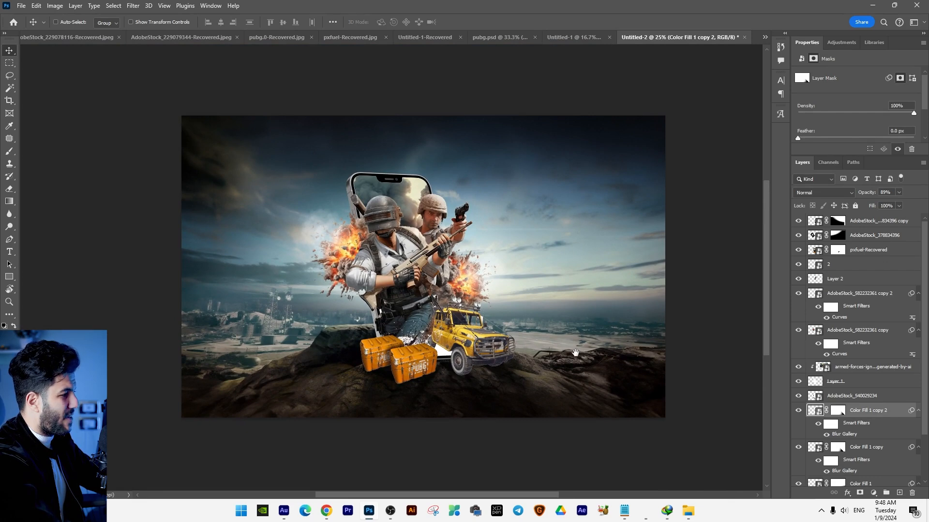
Step: Switch to Freepik in the browser, search for fire without the AI images filter and open a result
key(alt+Tab)
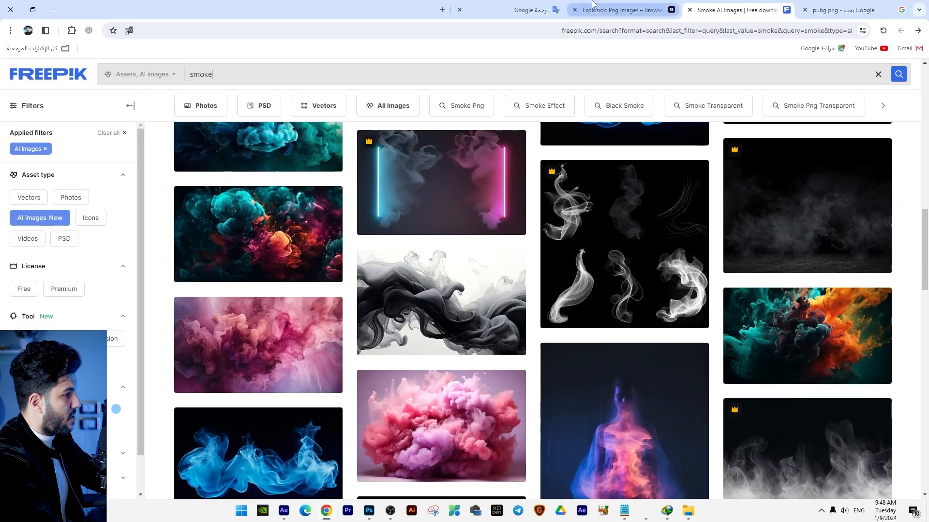
click(46, 149)
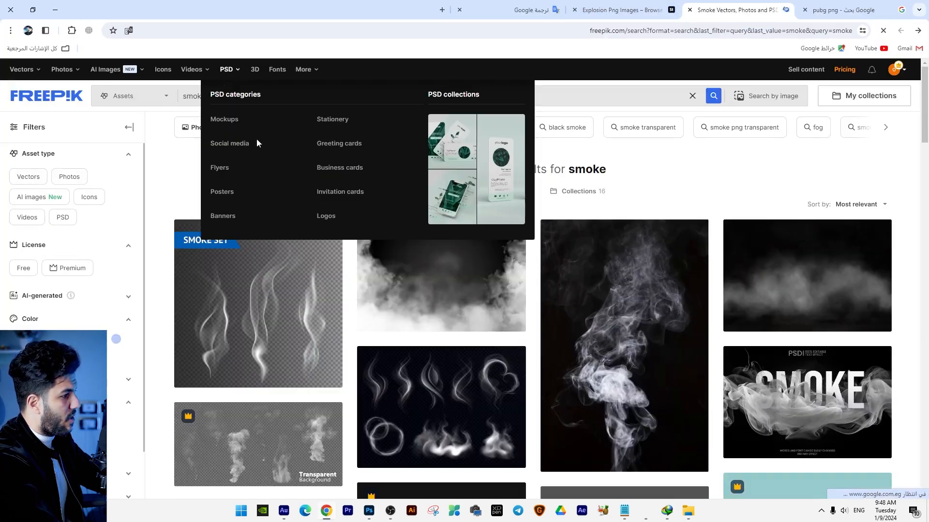
text(fire)
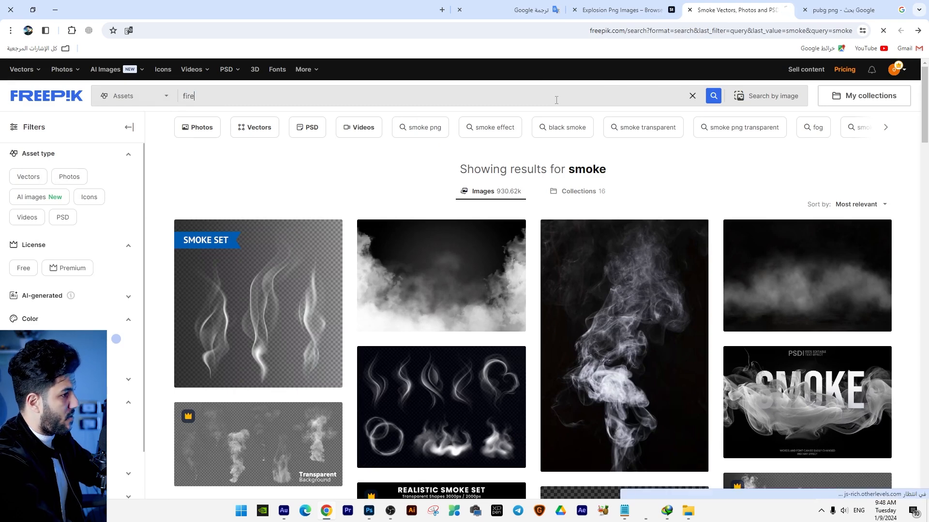
key(Return)
click(291, 297)
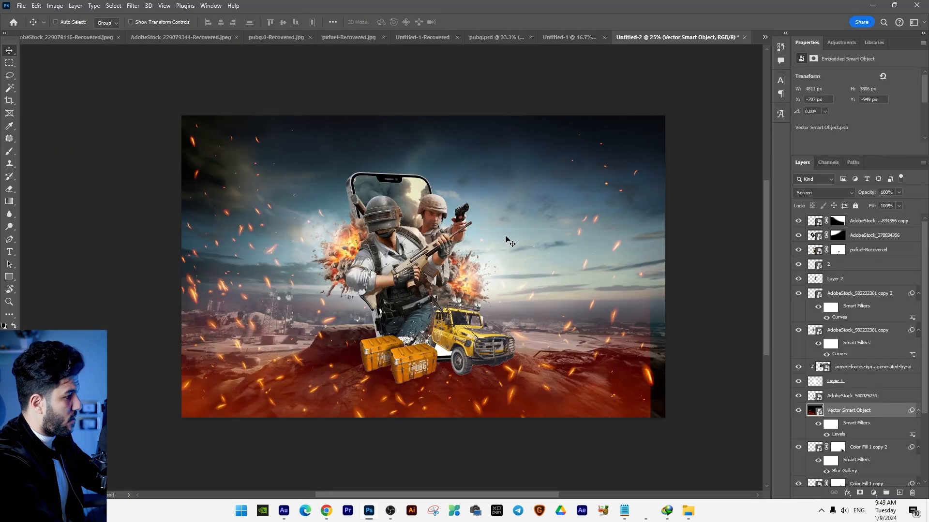
Step: Back in Photoshop, bring the sparks layer to the top of the stack and apply Levels with a black input of 56
drag(506, 237, 527, 242)
drag(849, 410, 839, 219)
key(ctrl+l)
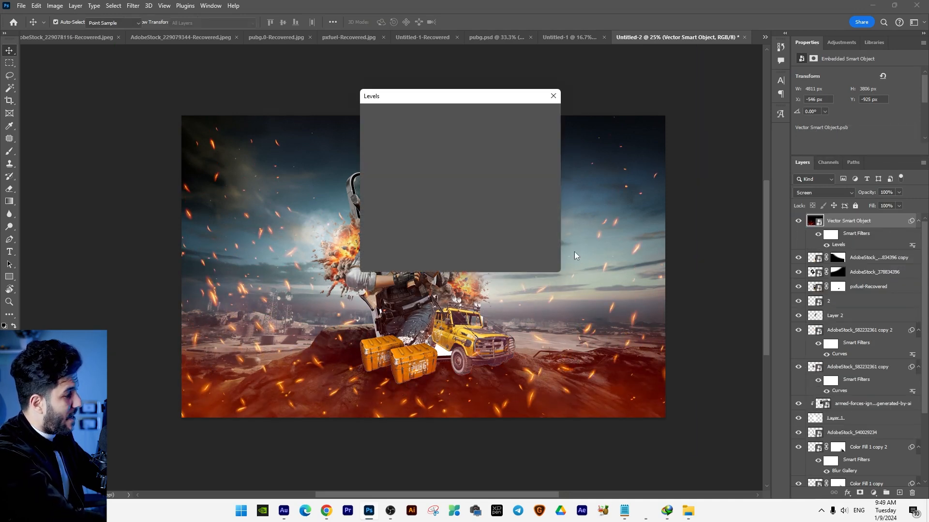
drag(476, 100, 681, 97)
drag(577, 202, 599, 204)
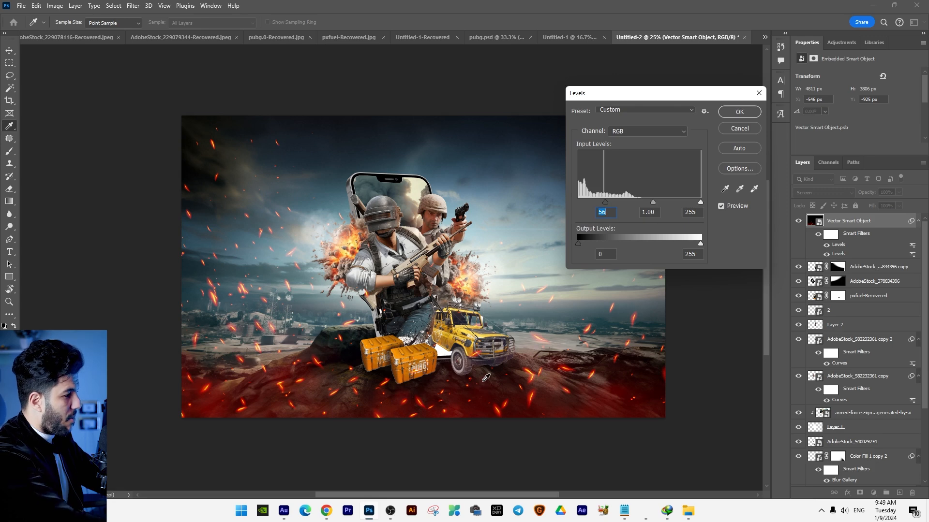
key(Return)
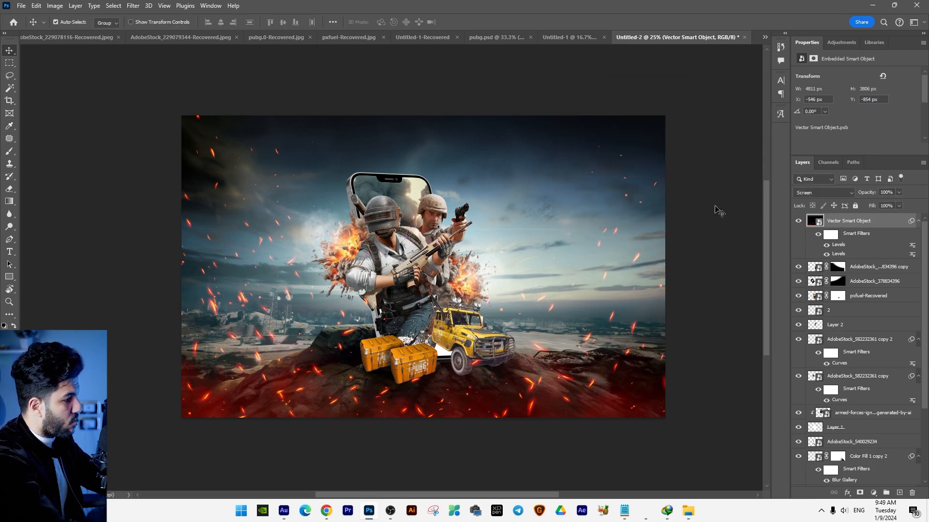
Step: Shift the sparks layer's hue to +7 with Hue/Saturation and move the sparks slightly lower
key(ctrl+u)
drag(444, 100, 669, 100)
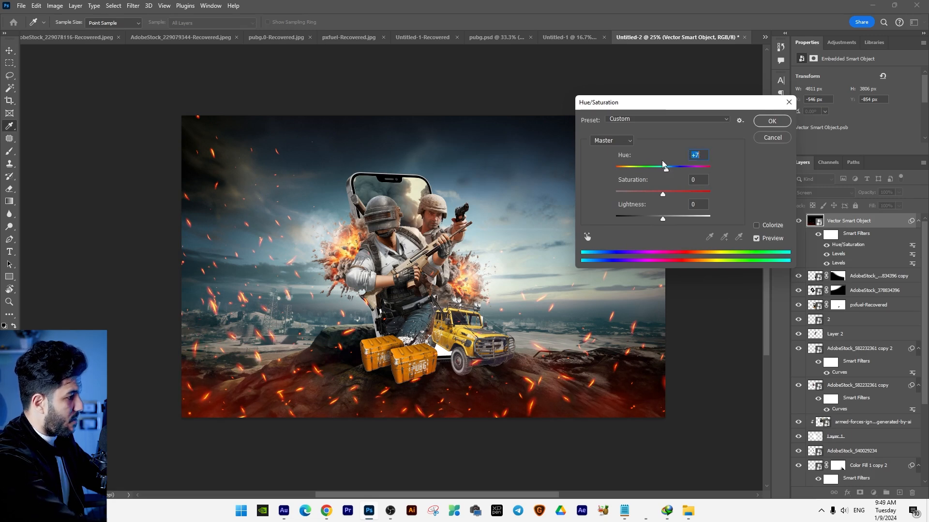
key(Return)
drag(622, 191, 621, 213)
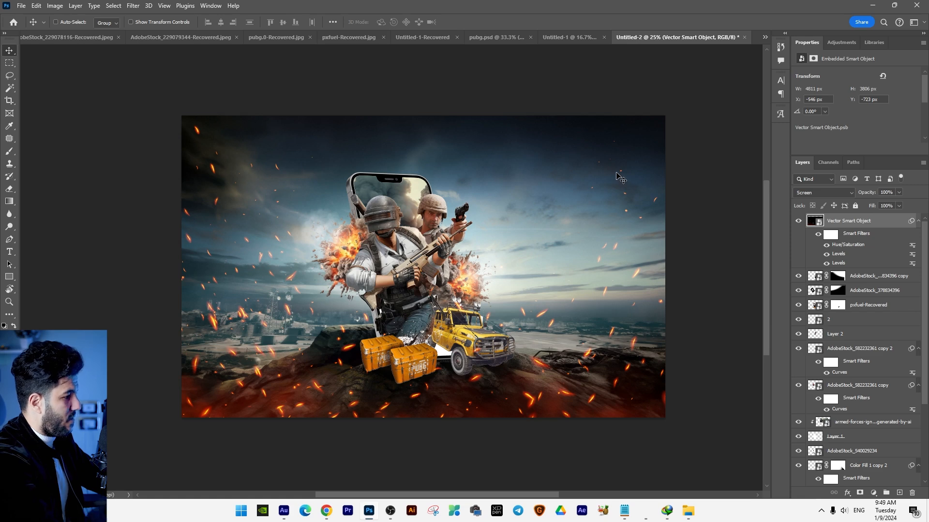
Step: Add the title text "The" in HaMdY V6 Bold over the sky beside the soldiers and a copy beneath it reading "Game"
scroll(621, 178, up, 1)
key(t)
click(511, 225)
text(The)
key(ctrl+t)
drag(554, 207, 559, 283)
key(Return)
double_click(559, 283)
text(Game)
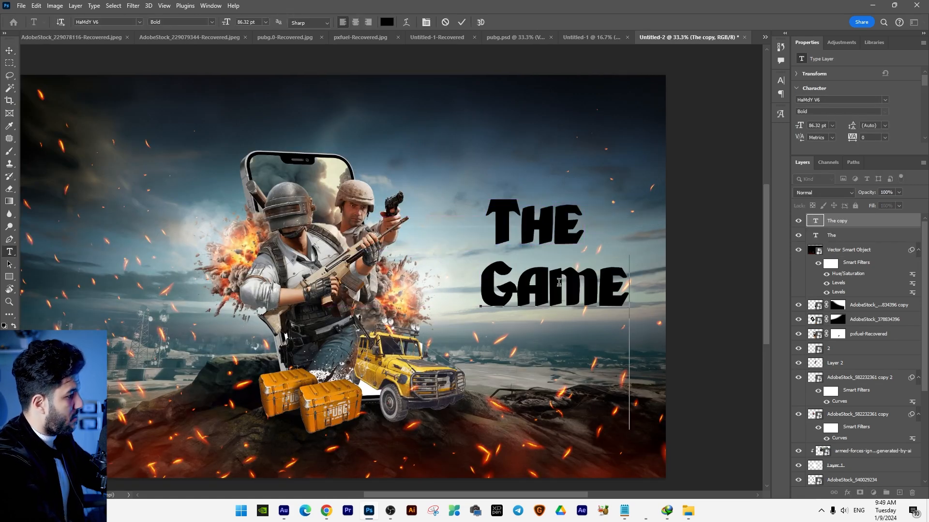
key(ctrl+Return)
key(v)
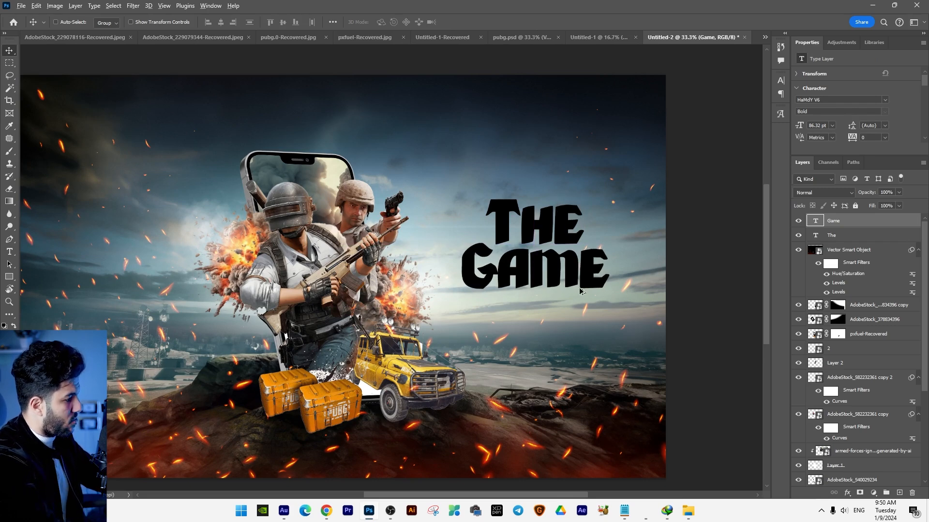
Step: Duplicate the "Game" text, change the copy to "is ready", shrink it and centre it beneath "Game"
alt+drag(556, 266, 556, 319)
double_click(556, 319)
text(is ready)
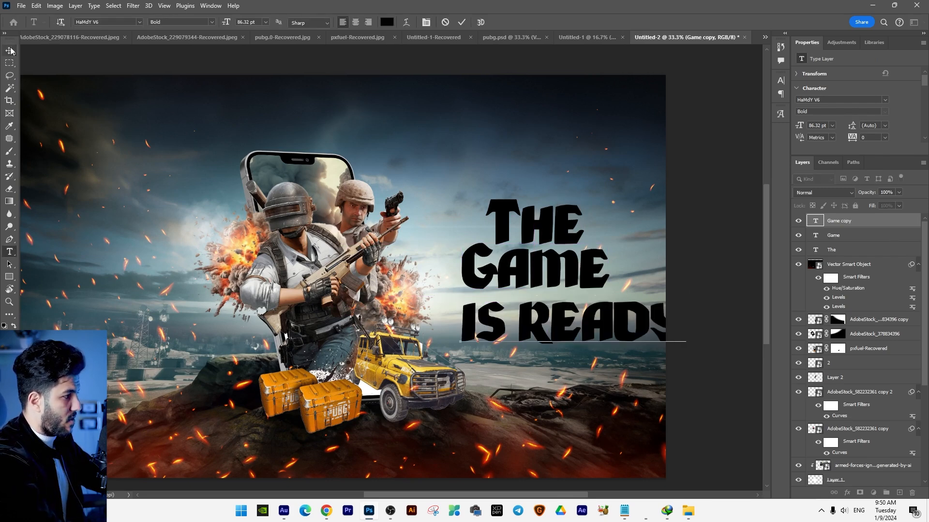
key(ctrl+Return)
key(ctrl+t)
drag(663, 271, 581, 323)
key(Return)
drag(591, 365, 583, 324)
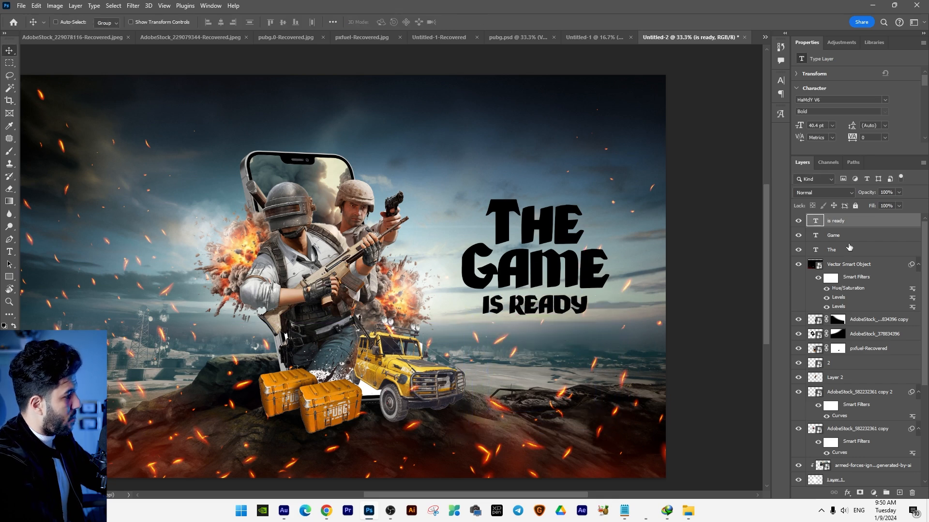
Step: Select all three title text layers, enlarge them together and skew them vertically by about -4.55° so they slant upward
shift+click(849, 249)
drag(601, 217, 619, 198)
key(ctrl+t)
drag(620, 264, 624, 249)
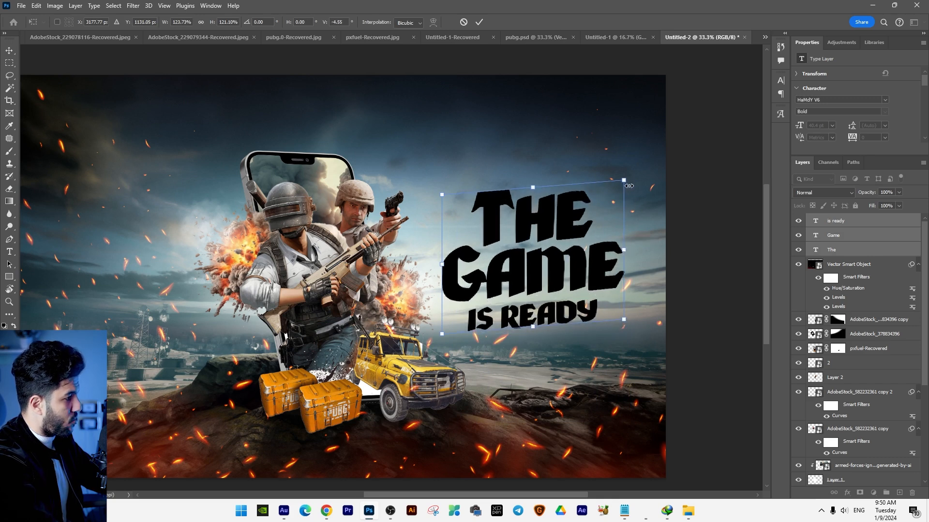
drag(625, 182, 621, 184)
key(Return)
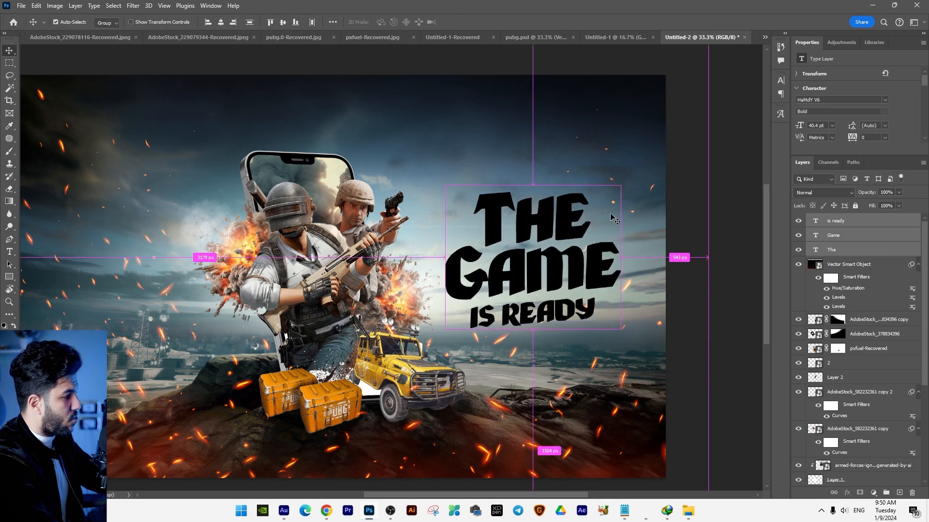
Step: Merge the three title text layers into one and turn the lettering white with a Hue/Saturation lightness of 100
key(ctrl+e)
key(ctrl+u)
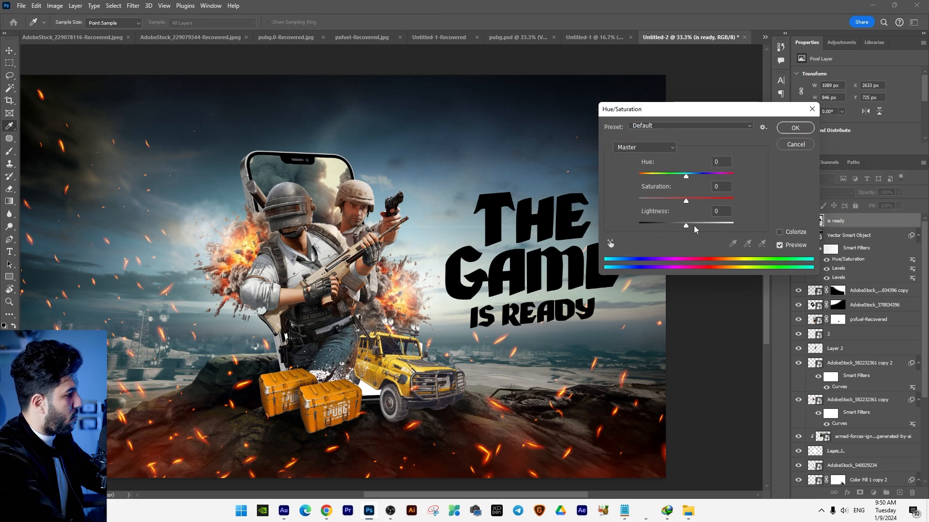
text(100)
key(Return)
Step: Cut a narrow pointed slit into the E of "The" by outlining it with the Pen tool and deleting the selected area
drag(346, 229, 159, 218)
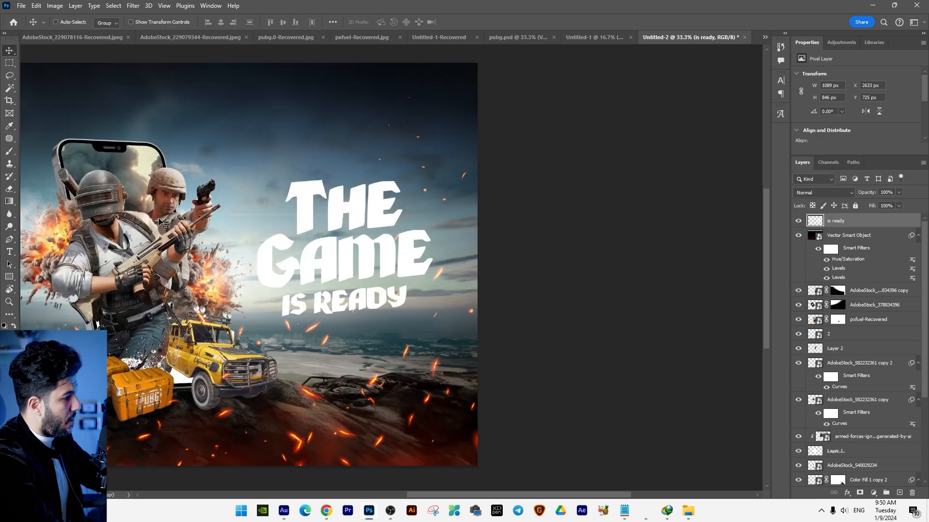
key(ctrl+plus)
key(ctrl+plus)
key(ctrl+plus)
drag(352, 211, 408, 365)
click(9, 240)
click(479, 220)
click(430, 228)
key(ctrl+Return)
key(Delete)
key(ctrl+d)
Step: Cut a matching pointed slit into the upper arm of the E in "Game"
drag(547, 310, 540, 259)
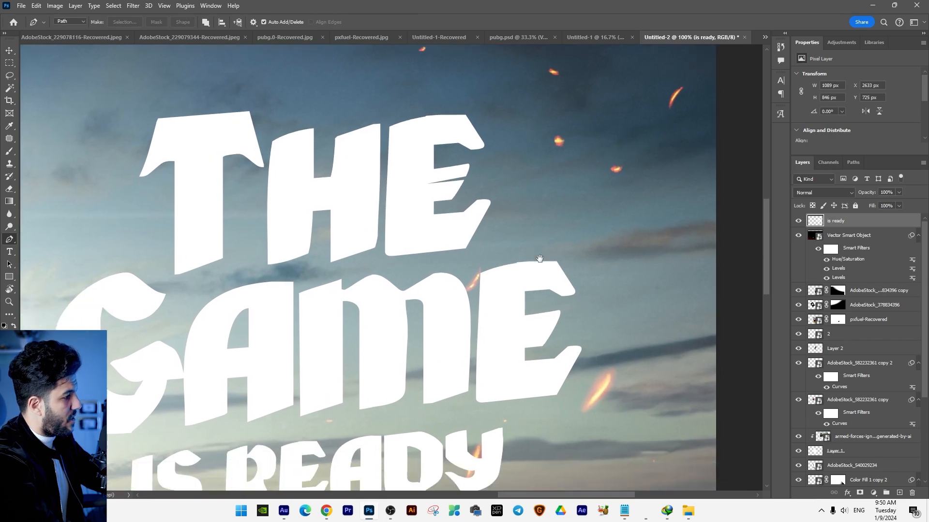
click(570, 269)
click(512, 277)
key(ctrl+Return)
key(Delete)
key(ctrl+d)
Step: Cut a narrow pointed slit into the right stem of the M in "Game"
drag(577, 355, 647, 315)
click(573, 332)
click(529, 341)
key(ctrl+Return)
key(Delete)
key(ctrl+d)
key(ctrl+Return)
key(Delete)
key(ctrl+d)
Step: Cut a narrow pointed slit into the left stem of the M in "Game" by outlining it with the Pen tool and deleting the area
drag(440, 276, 493, 242)
click(458, 259)
click(418, 271)
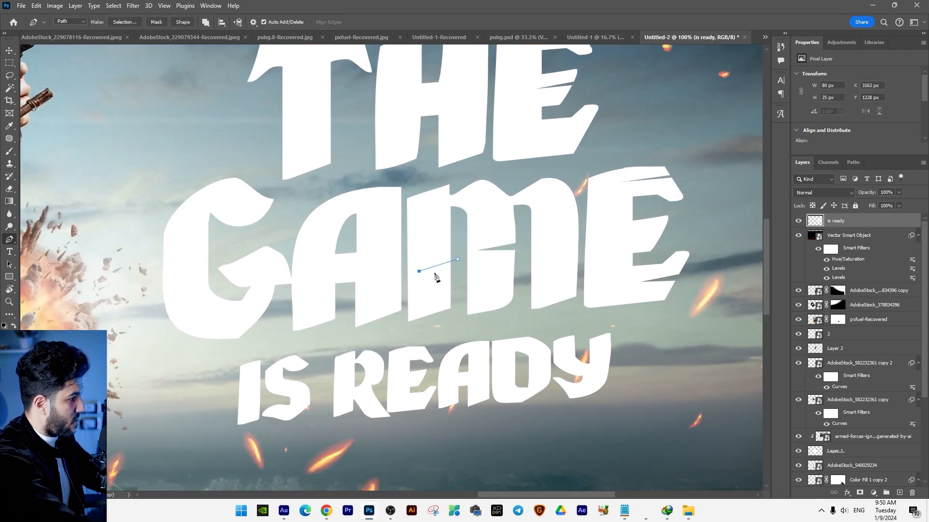
click(458, 265)
key(ctrl+Return)
key(Delete)
key(ctrl+d)
Step: Cut a matching narrow pointed slit into the stem of the T in "The"
drag(381, 268, 435, 257)
drag(400, 143, 346, 238)
click(307, 205)
click(346, 187)
click(358, 196)
key(ctrl+Return)
key(Delete)
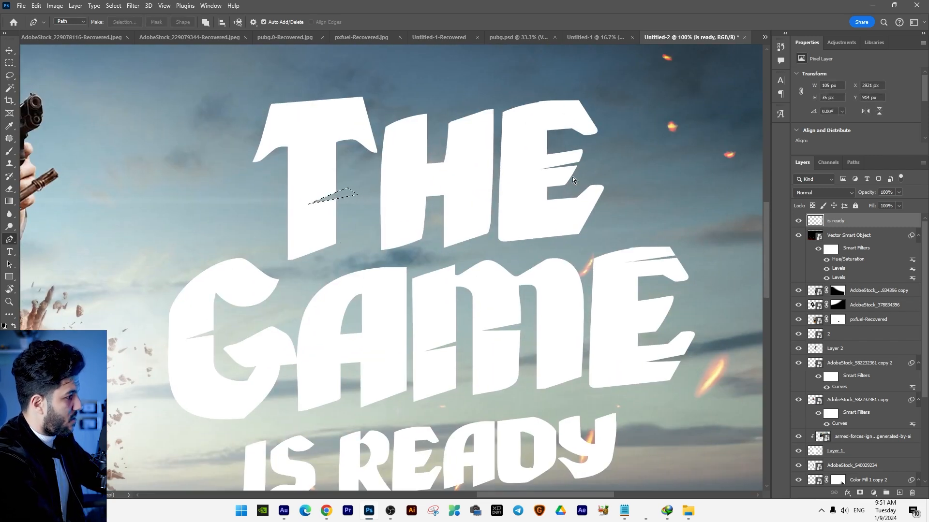
key(ctrl+d)
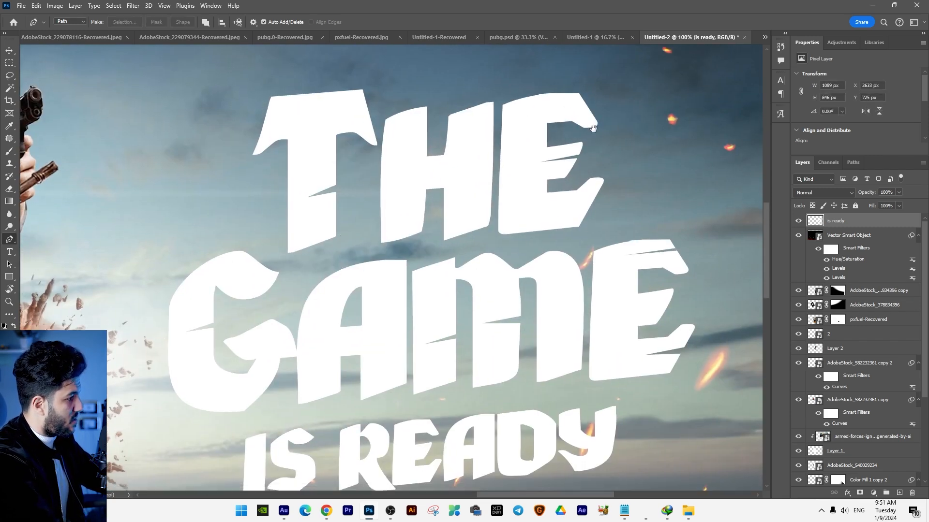
Step: Duplicate the title layer and turn the lower copy black with a Hue/Saturation lightness of -100
drag(445, 407, 459, 290)
key(ctrl+minus)
key(ctrl+minus)
key(ctrl+minus)
key(ctrl+minus)
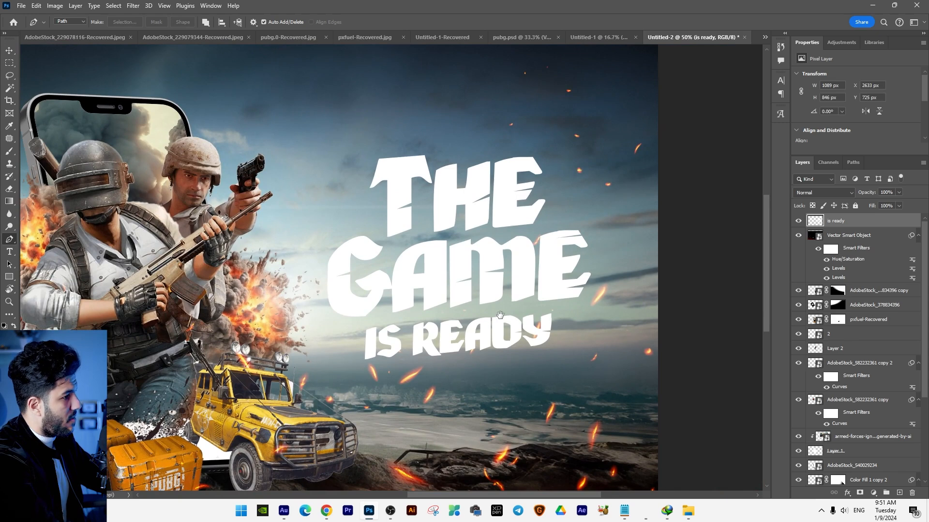
key(v)
key(ctrl+j)
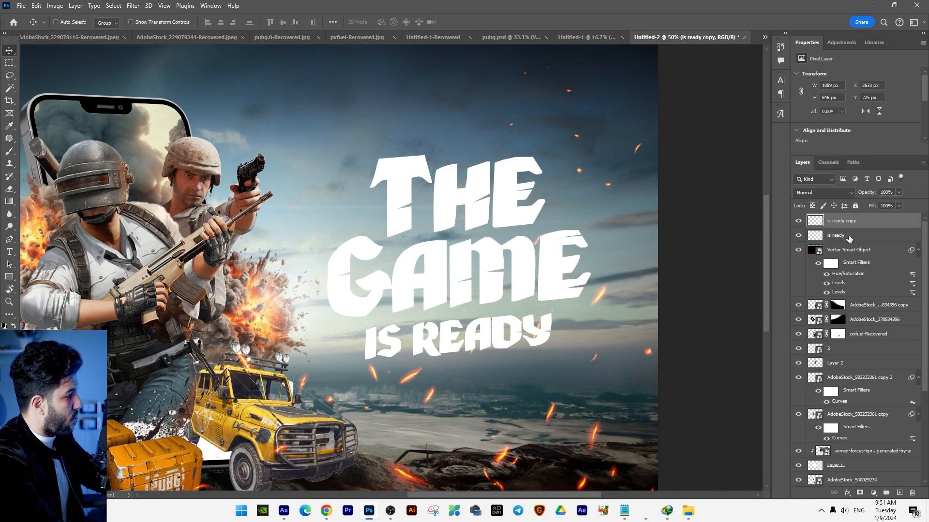
click(841, 236)
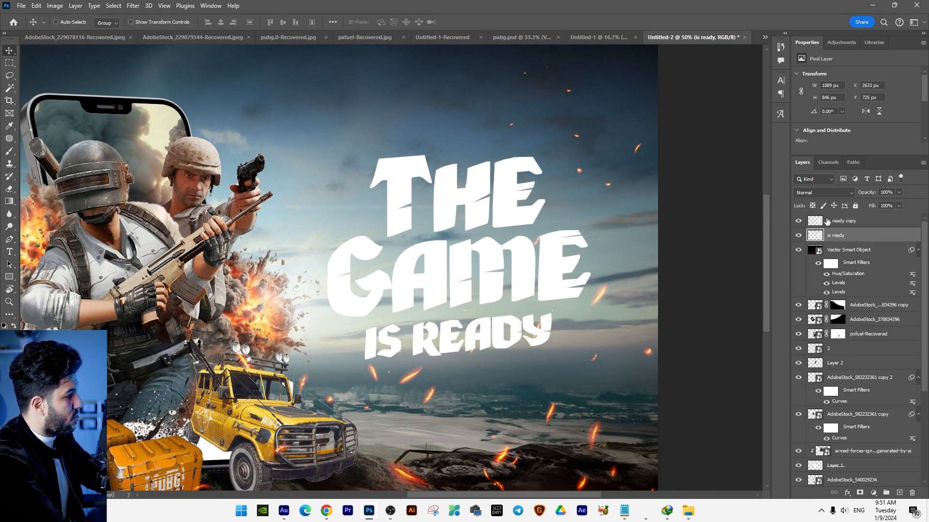
key(ctrl+u)
drag(687, 226, 559, 237)
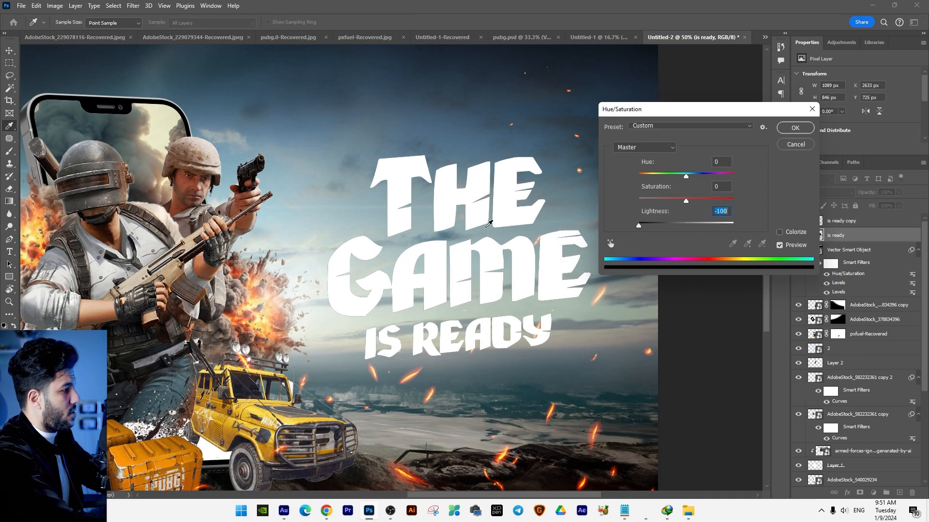
key(Return)
Step: Skew the black title copy vertically by about -3.4° from its left edge as an offset shadow and lower its opacity to 39%
key(ctrl+t)
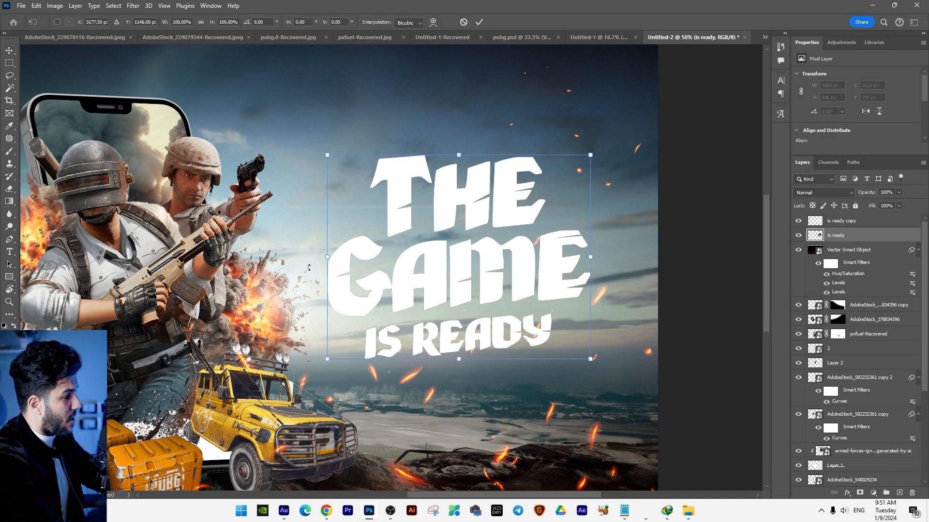
drag(328, 259, 332, 275)
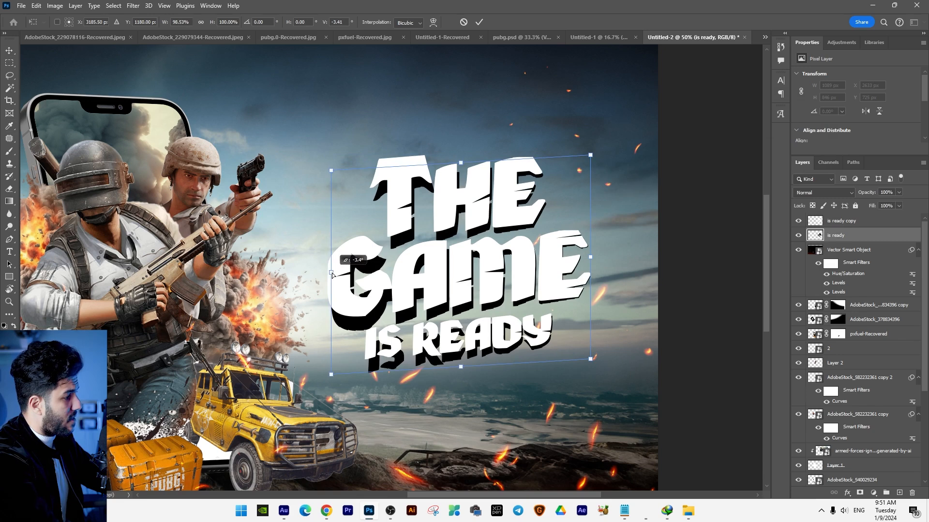
key(Return)
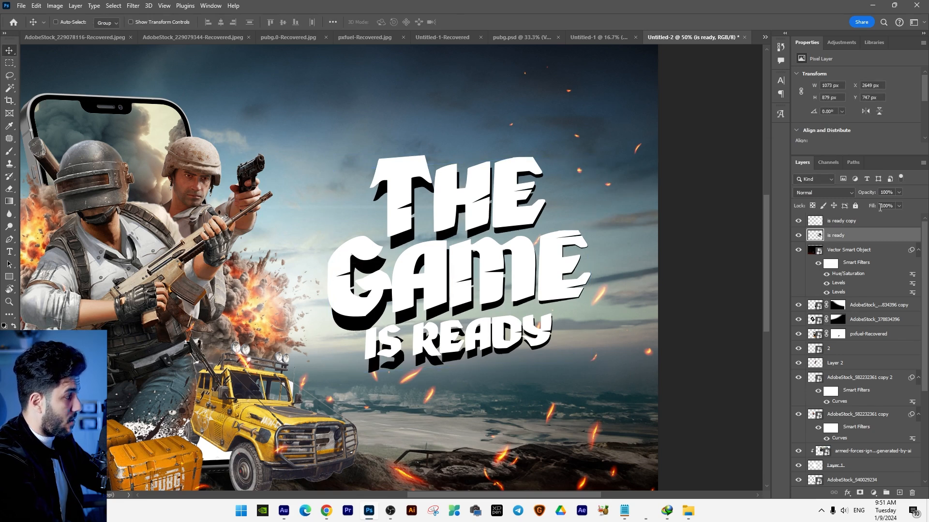
drag(871, 206, 867, 205)
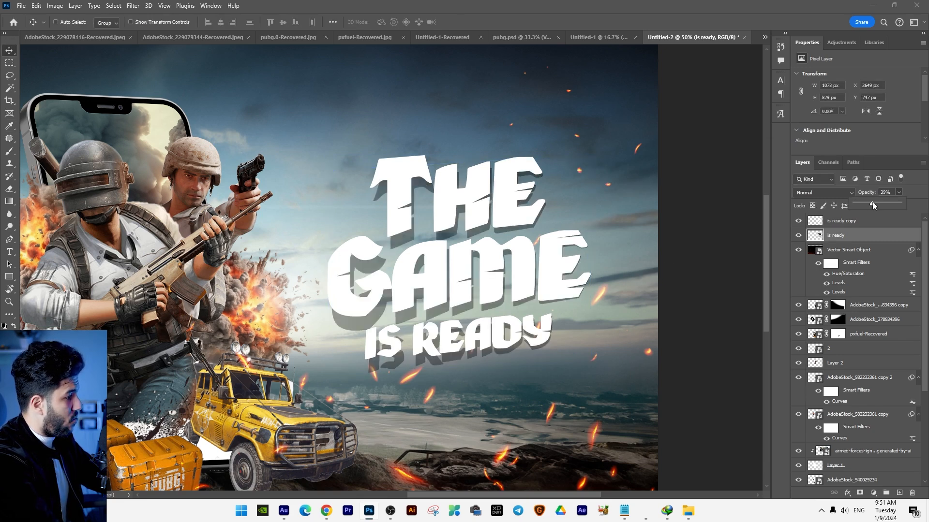
Step: Position the PUBG Mobile logo in the poster's upper-left corner and the three app store badges in its lower-left corner, near the left edge
key(ctrl+minus)
drag(522, 173, 668, 181)
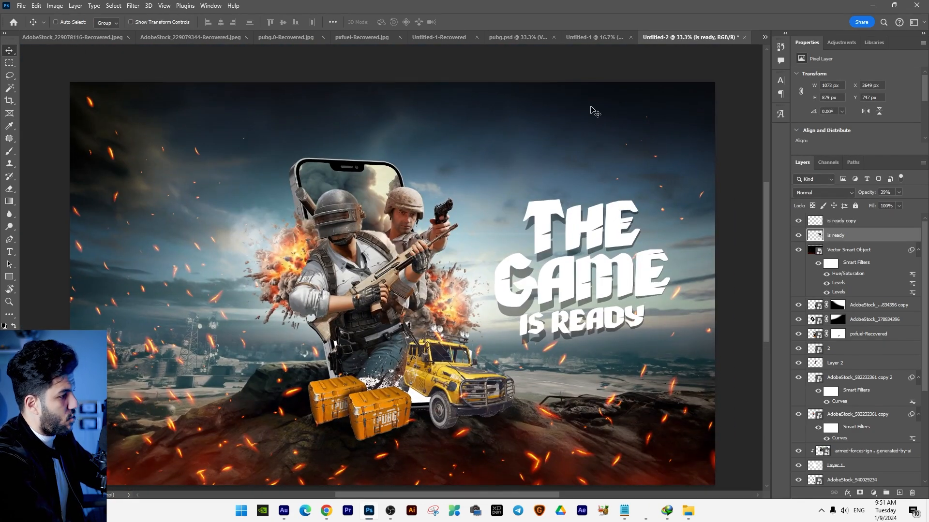
key(ctrl+minus)
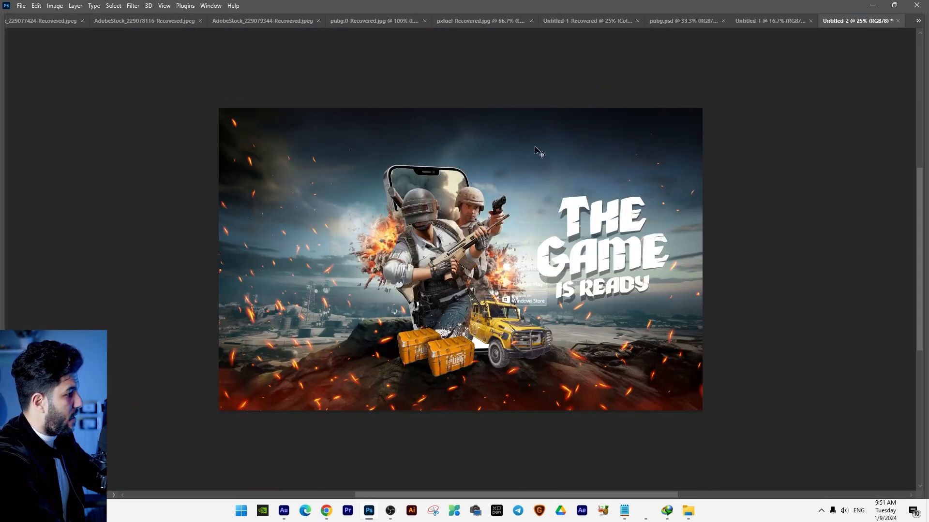
drag(511, 247, 238, 354)
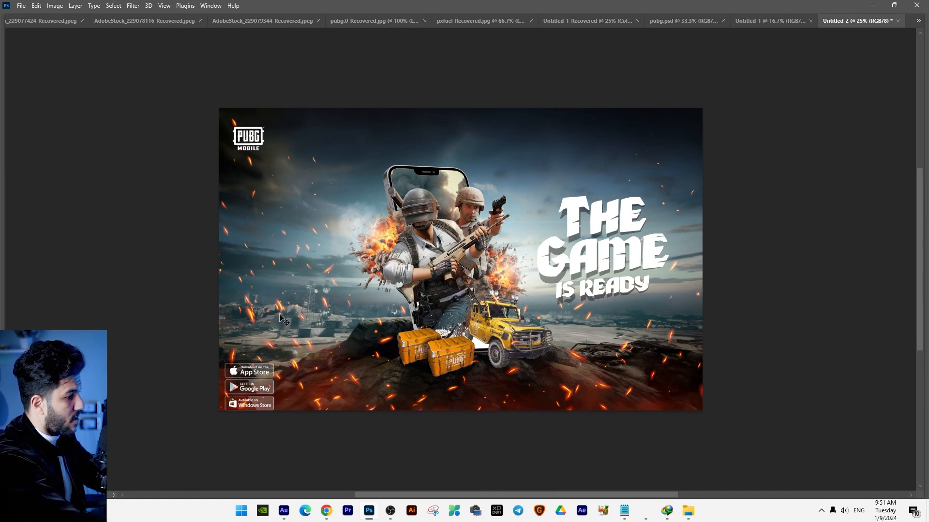
drag(280, 316, 268, 302)
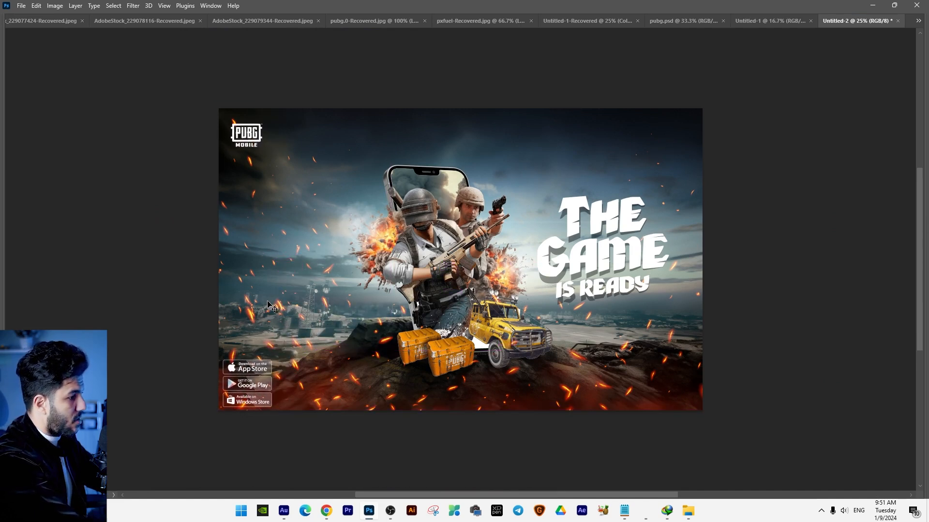
key(Tab)
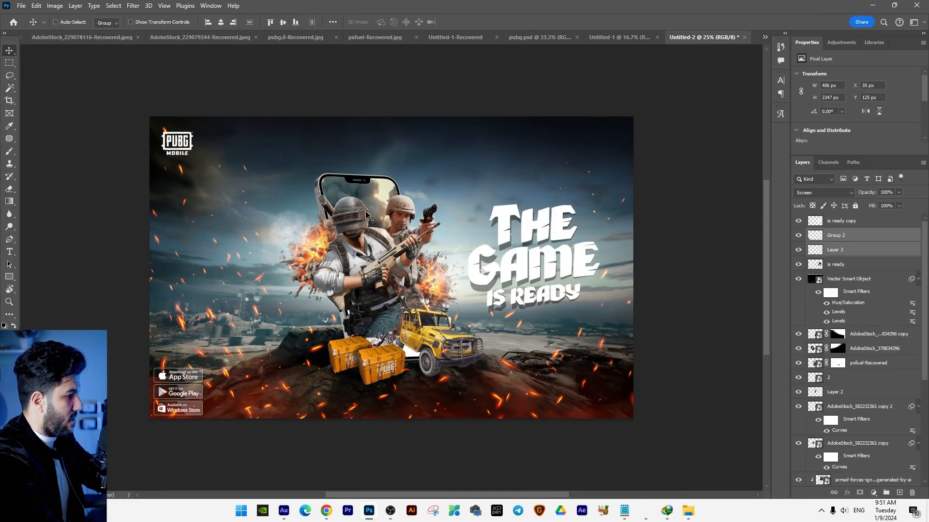
key(ctrl+minus)
key(ctrl+plus)
key(ctrl+plus)
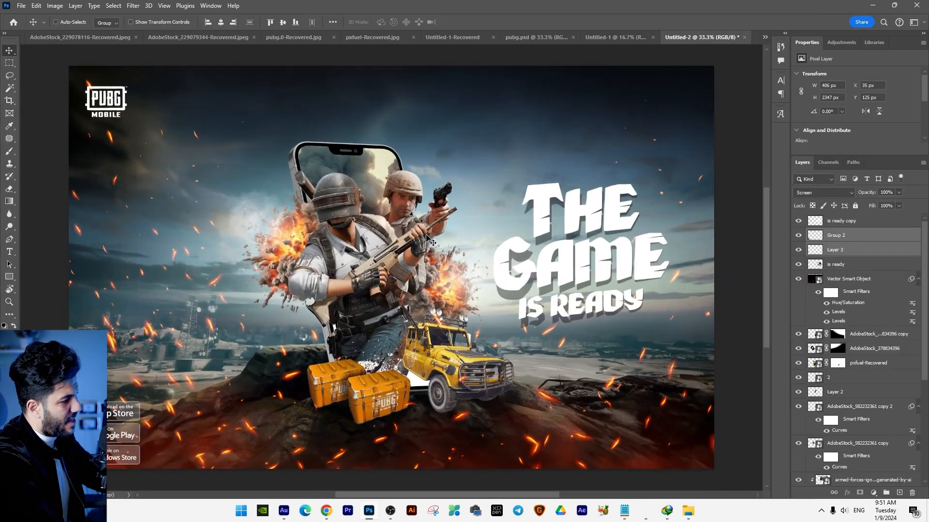
drag(490, 301, 508, 289)
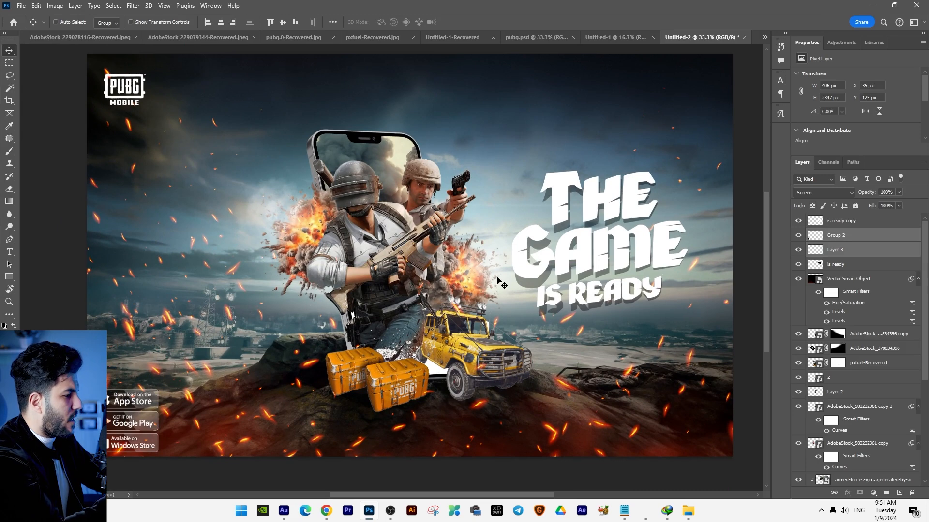